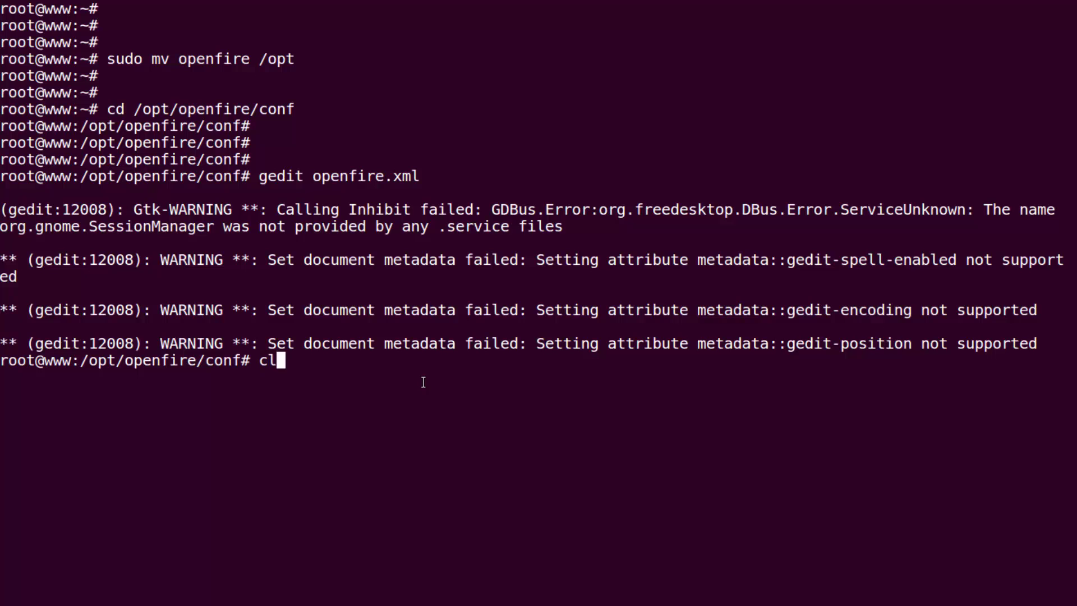
Step: Start Openfire in the terminal with /opt/openfire/bin/openfire start, copied from the notes
key("Return")
key("Return")
key("Return")
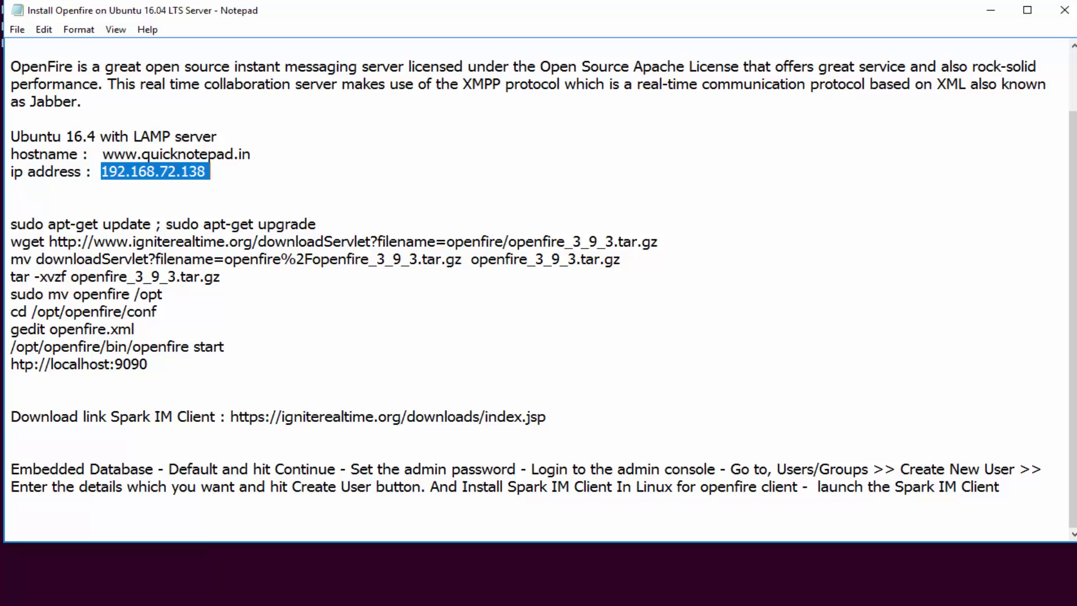
left_click_drag(226, 347, 12, 341)
right_click(49, 344)
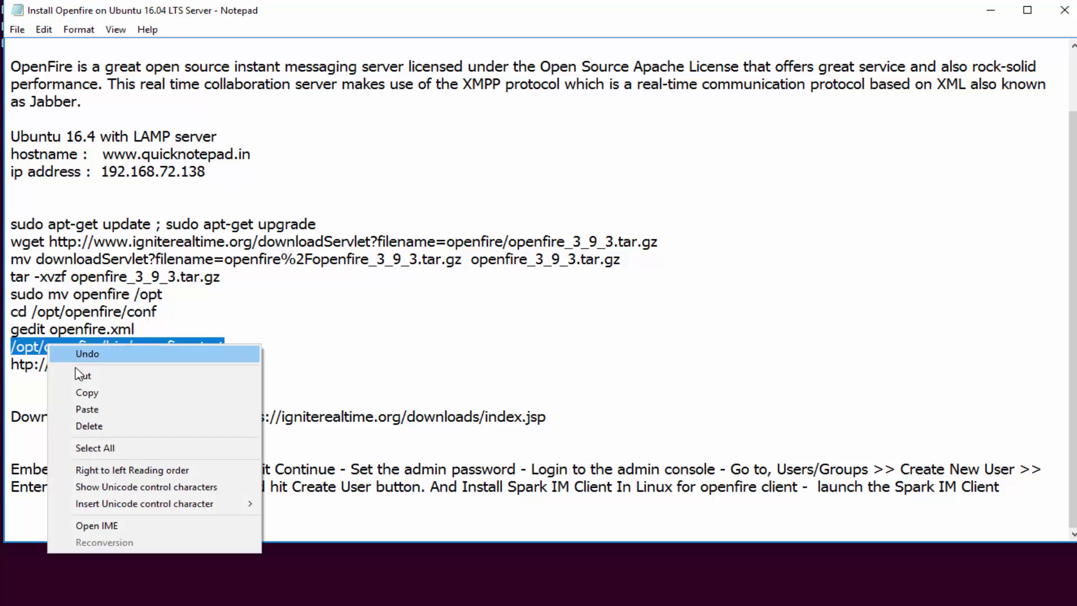
left_click(99, 396)
left_click(86, 567)
right_click(230, 191)
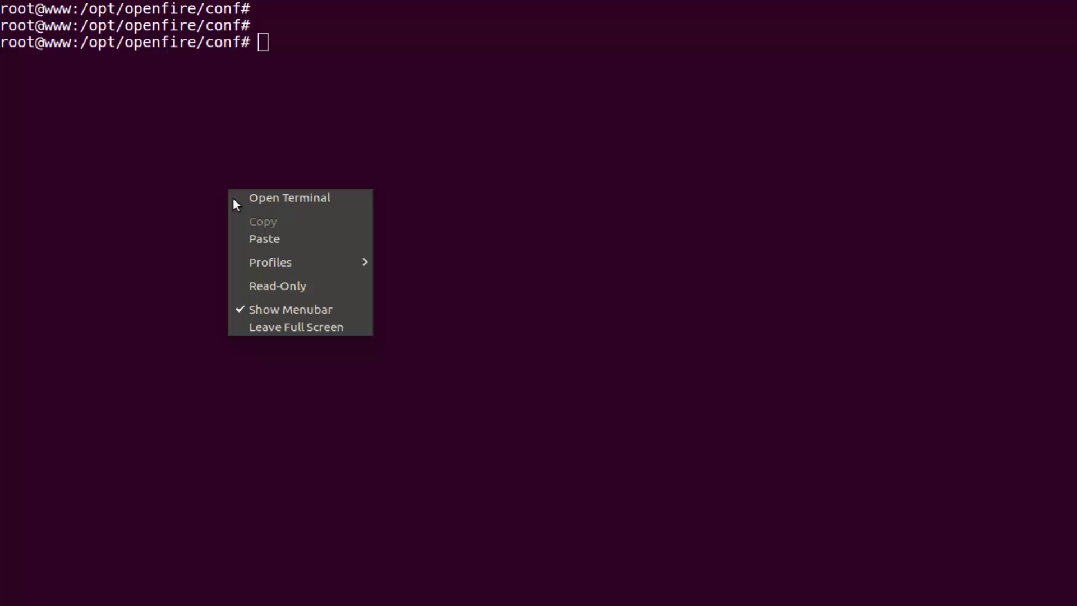
left_click(257, 242)
key("Return")
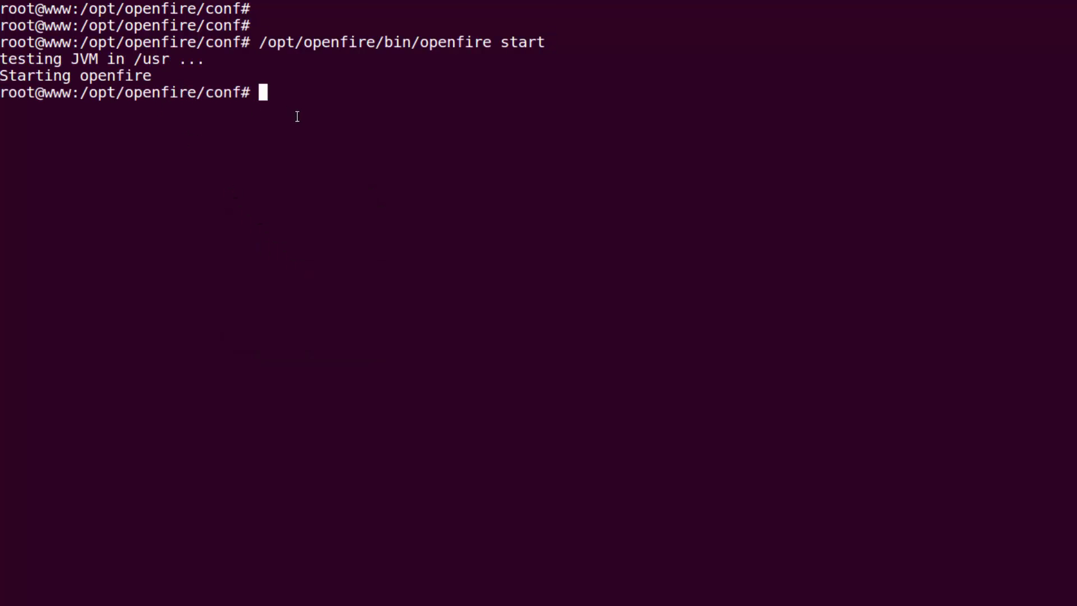
Step: Check the Java compiler with javac -version, confirming javac 1.8.0_111
key("Return")
key("Return")
key("Return")
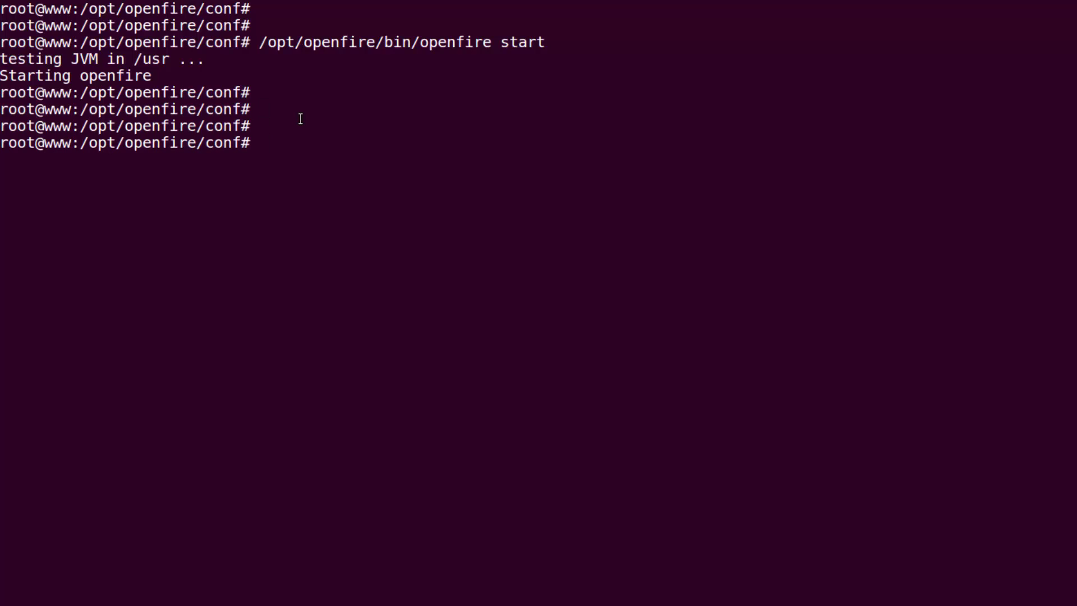
type("javac -version")
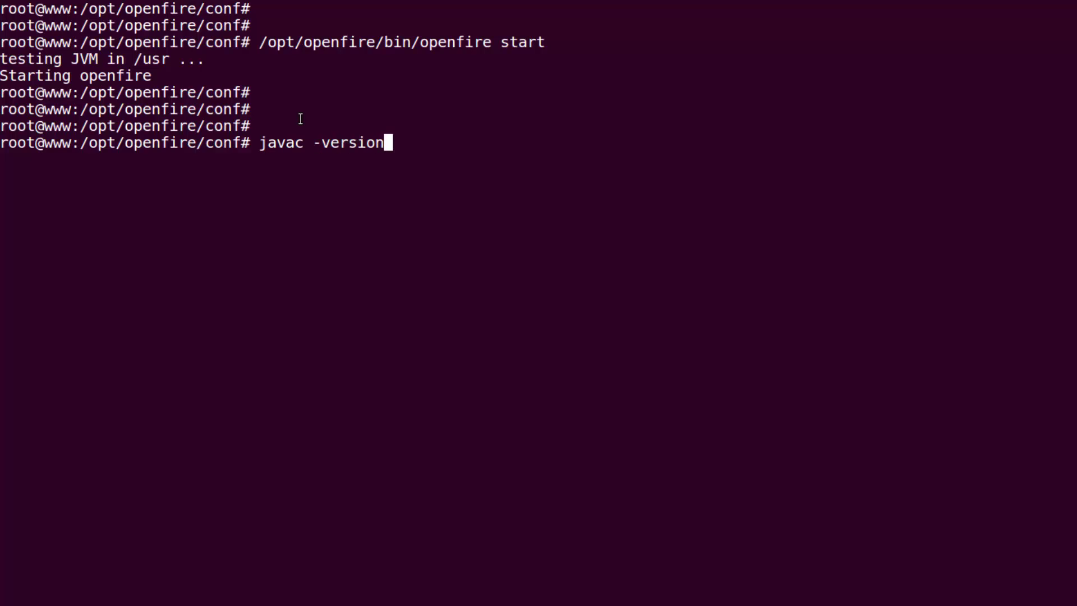
key("Return")
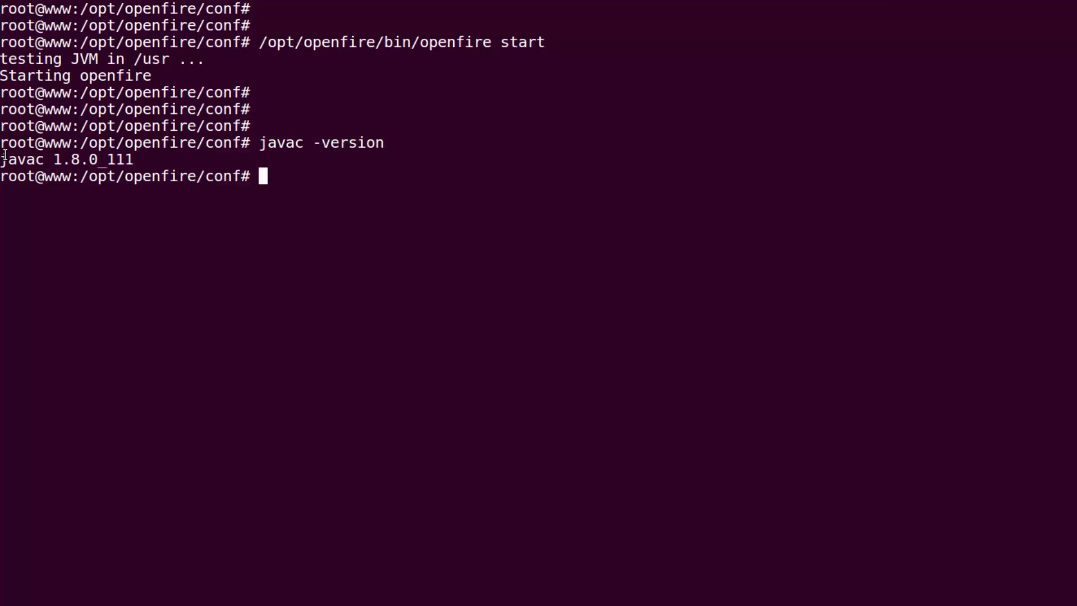
left_click_drag(1, 159, 148, 161)
left_click(354, 200)
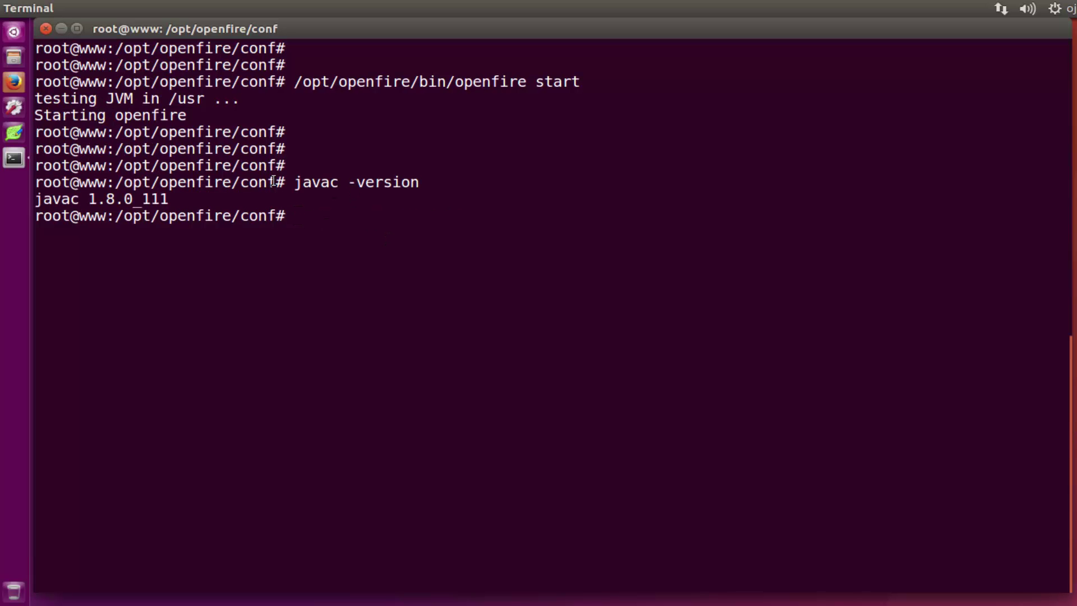
Step: In a new Firefox tab, clear the command text mistakenly pasted into the address bar
left_click(14, 81)
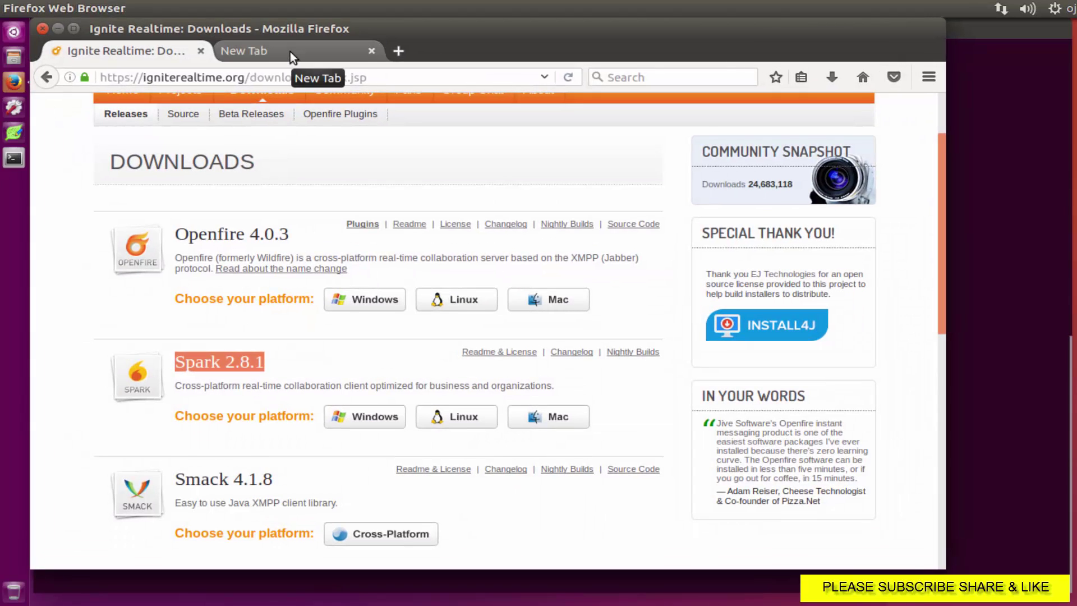
left_click(291, 51)
right_click(230, 78)
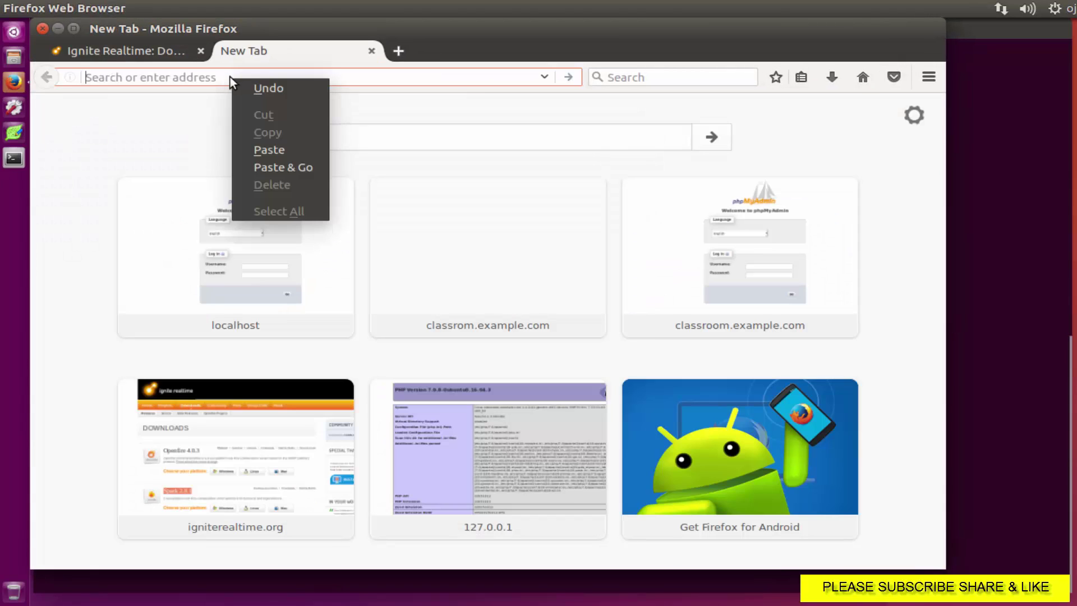
left_click(263, 145)
key("BackSpace")
key("BackSpace")
key("BackSpace")
key("BackSpace")
key("BackSpace")
key("BackSpace")
key("BackSpace")
key("BackSpace")
key("BackSpace")
key("BackSpace")
key("BackSpace")
key("BackSpace")
key("BackSpace")
key("BackSpace")
key("BackSpace")
key("BackSpace")
key("BackSpace")
key("BackSpace")
key("BackSpace")
key("BackSpace")
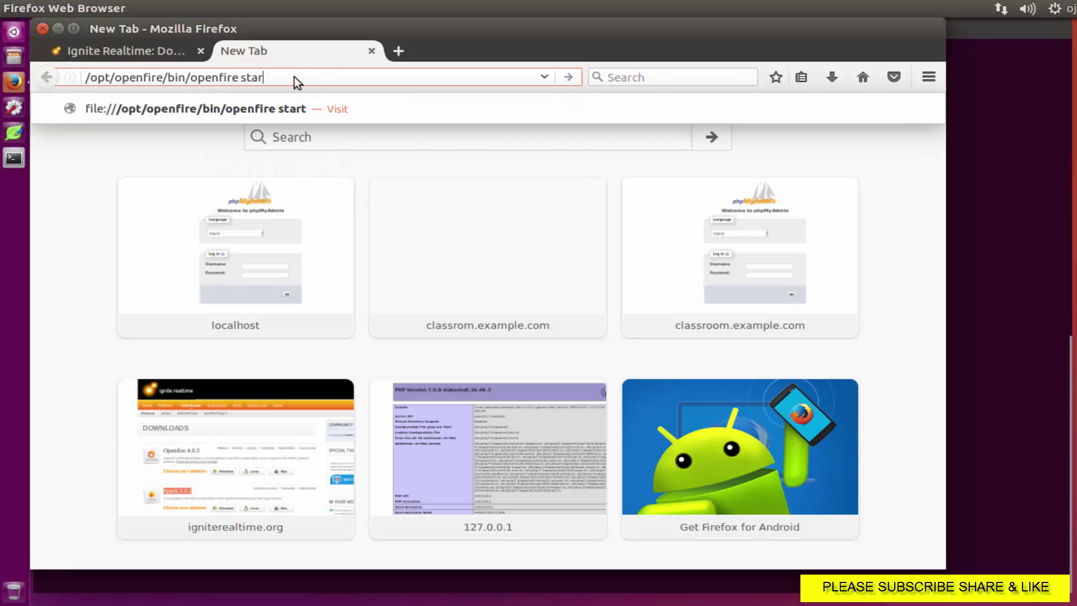
key("BackSpace")
key("BackSpace")
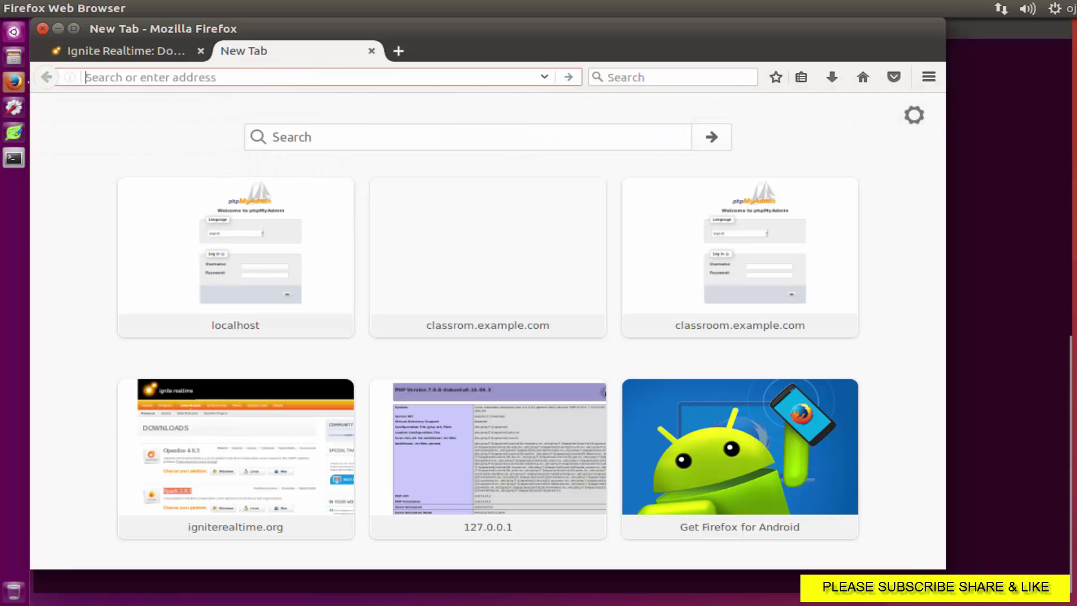
key("alt+Tab")
Step: Load server IP 192.168.72.138 from the notes, then open 192.168.72.138:9090
left_click_drag(101, 171, 209, 172)
right_click(204, 178)
left_click(237, 227)
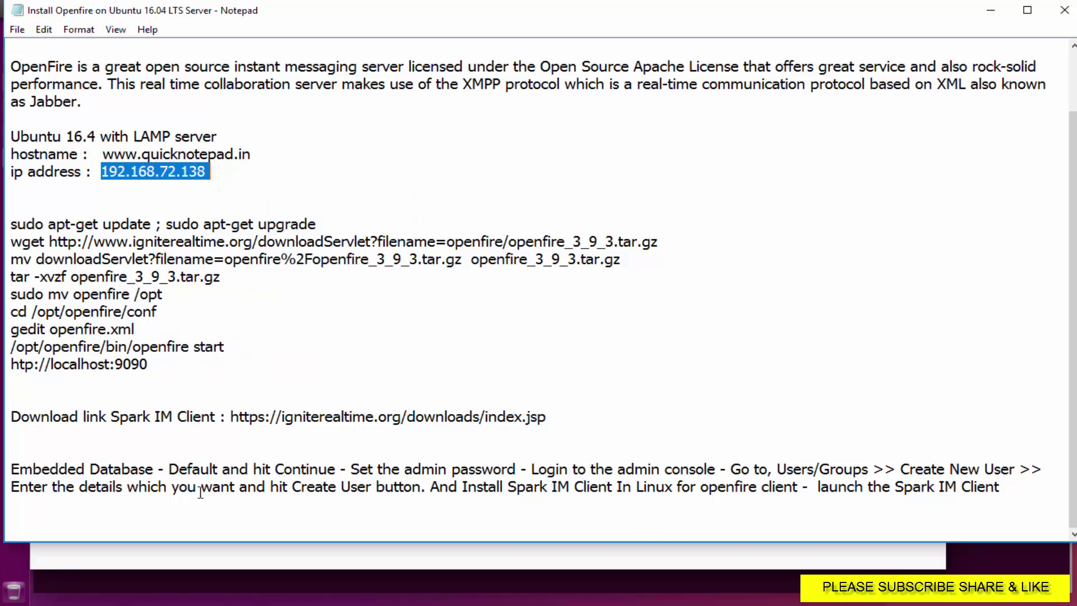
left_click(168, 548)
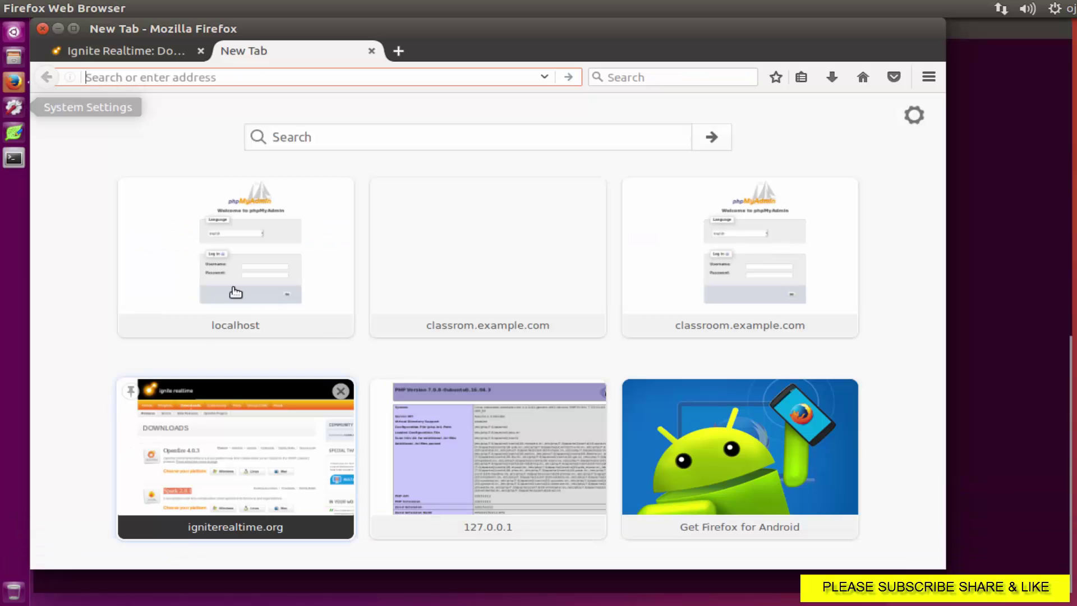
right_click(224, 79)
left_click(252, 164)
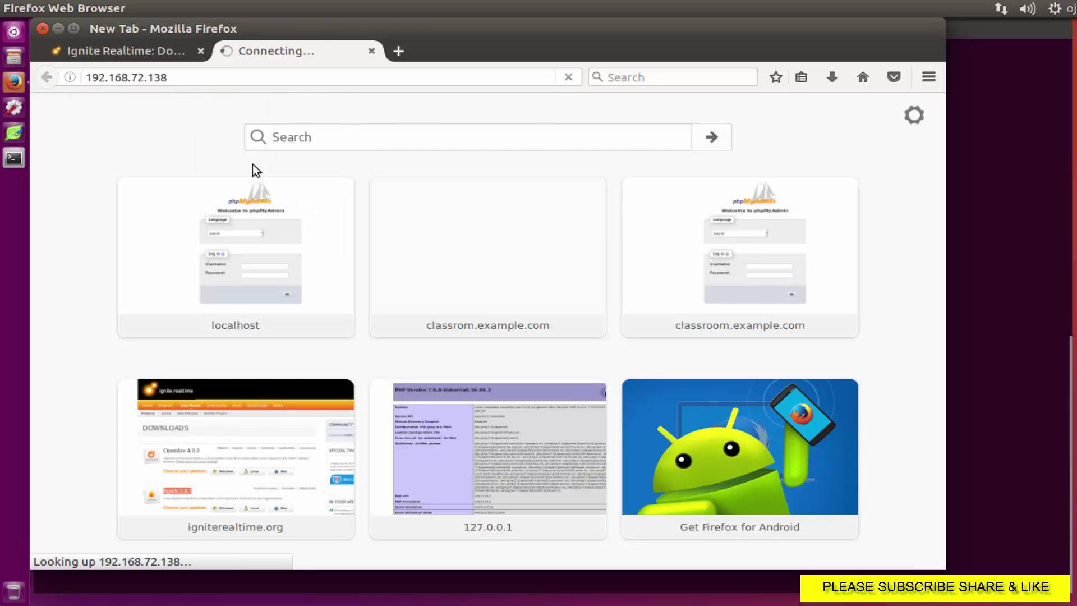
left_click(195, 78)
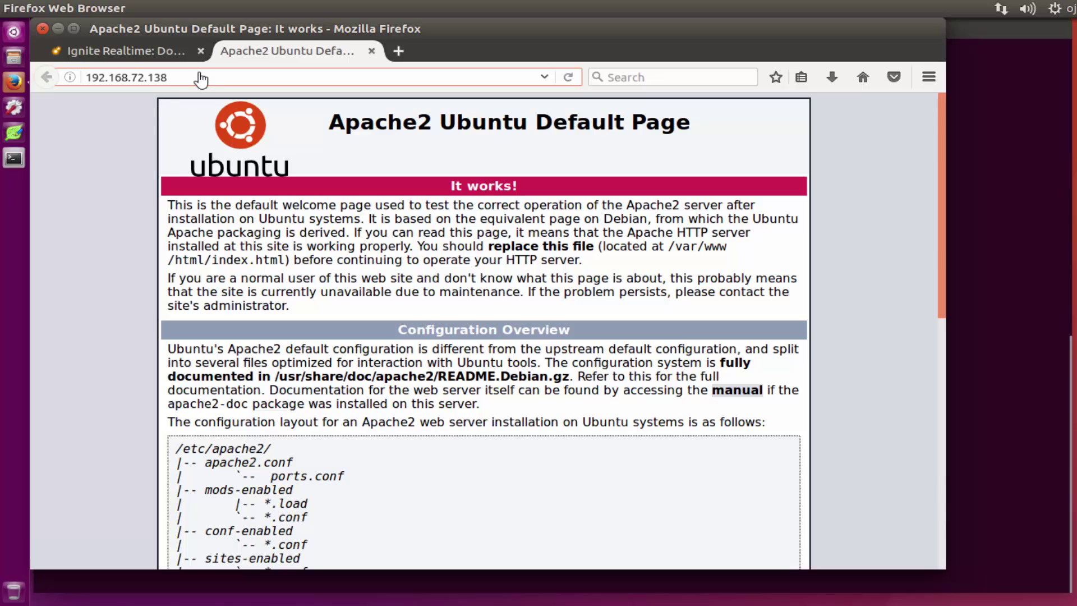
type(":9090")
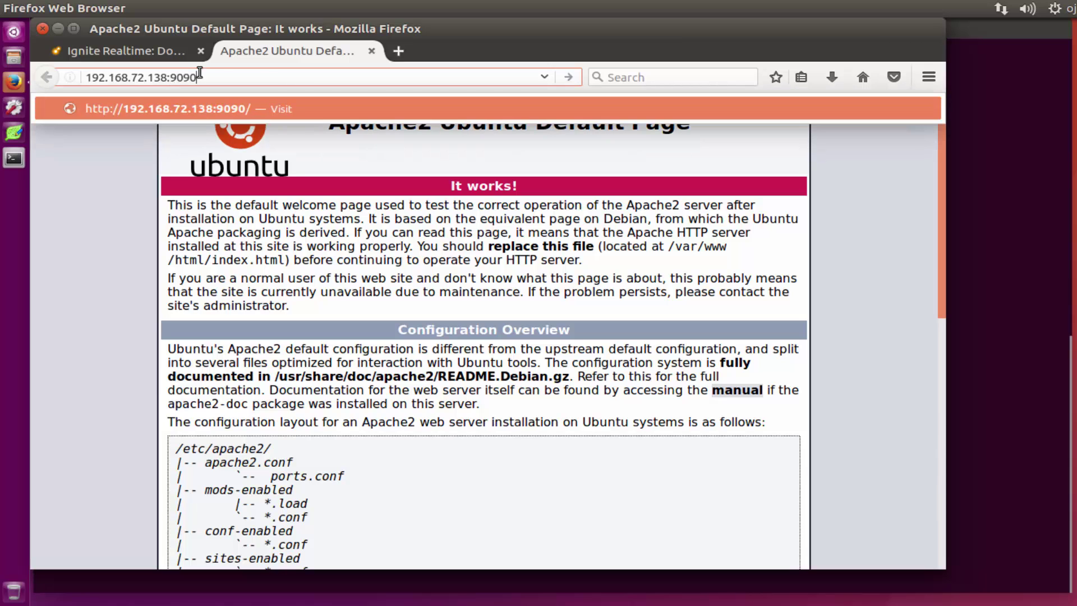
key("Return")
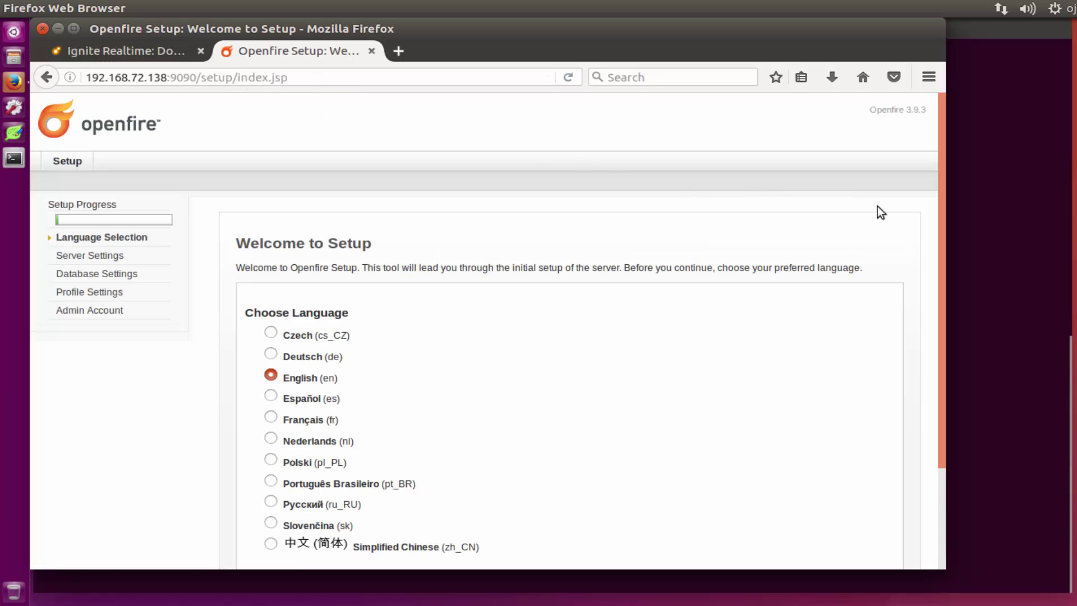
Step: Pass the wizard with English, default server settings, embedded database and default profile storage
scroll(897, 219, "down", 4)
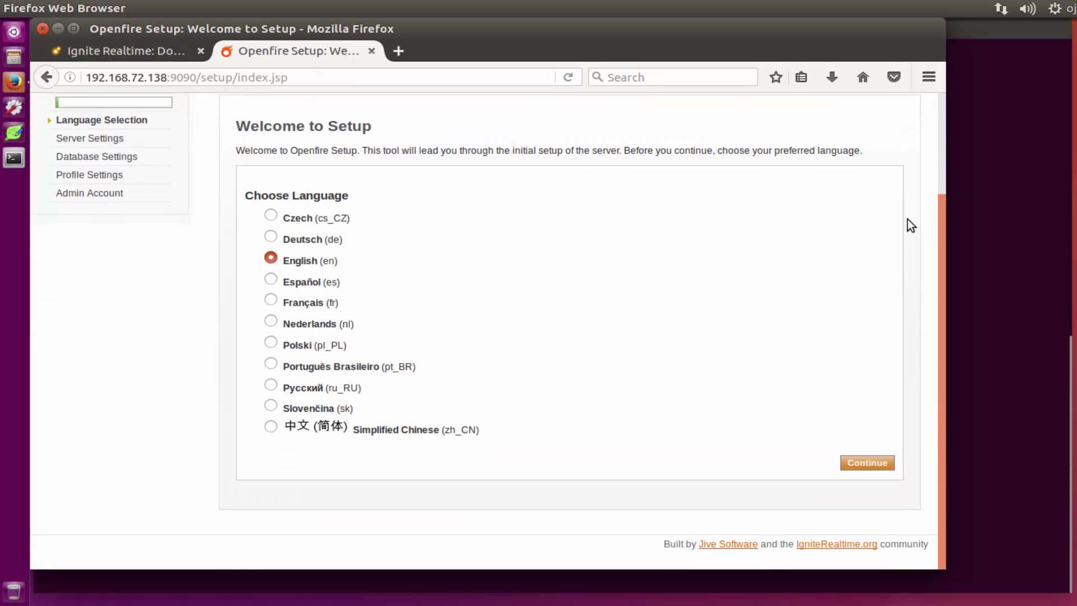
left_click(73, 28)
left_click(978, 499)
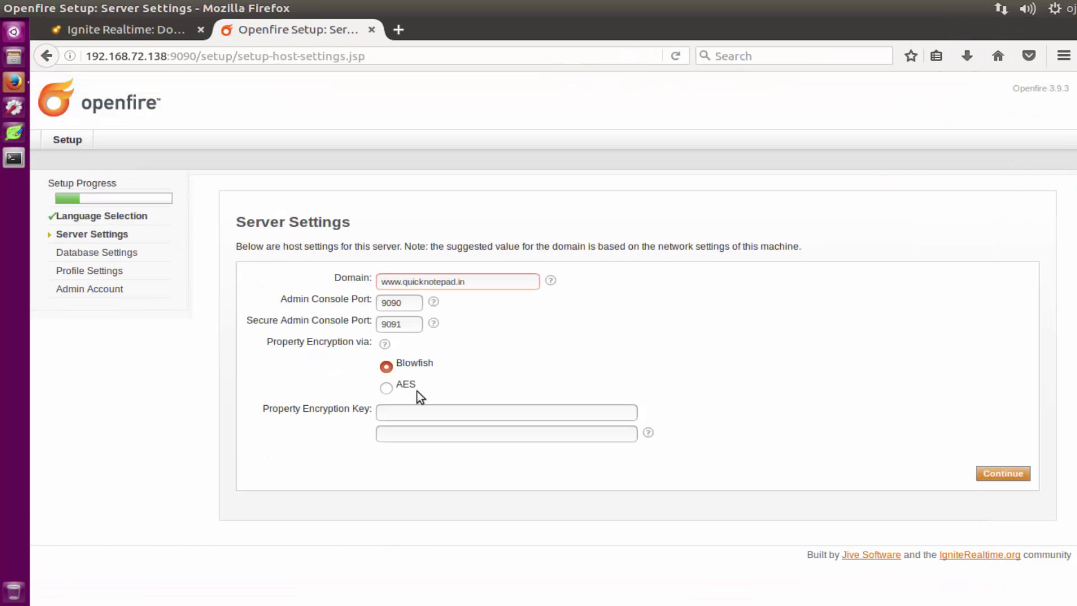
left_click(1025, 473)
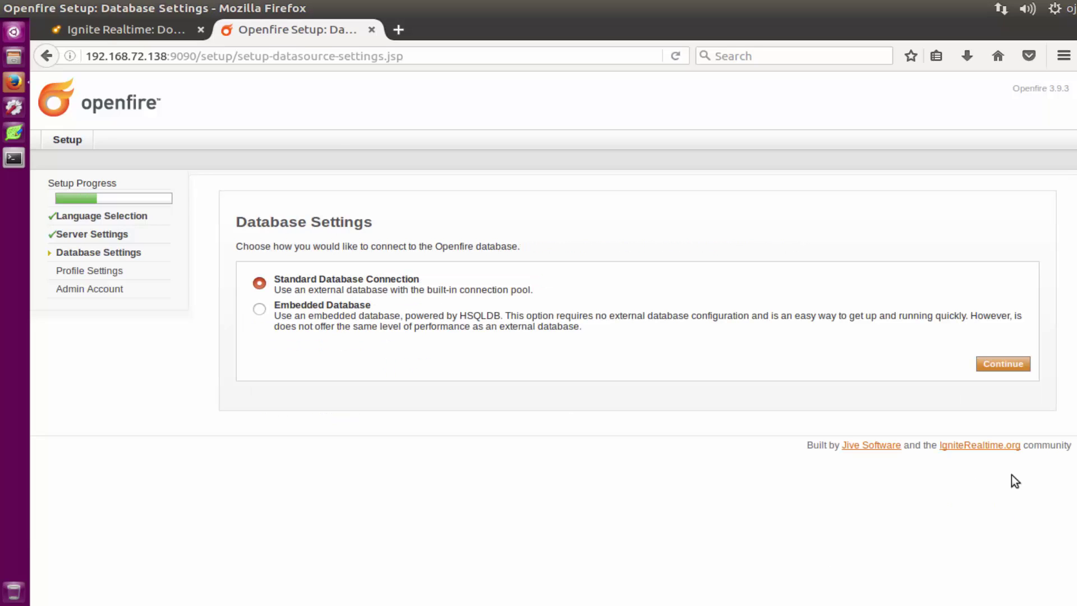
left_click(261, 310)
left_click(994, 366)
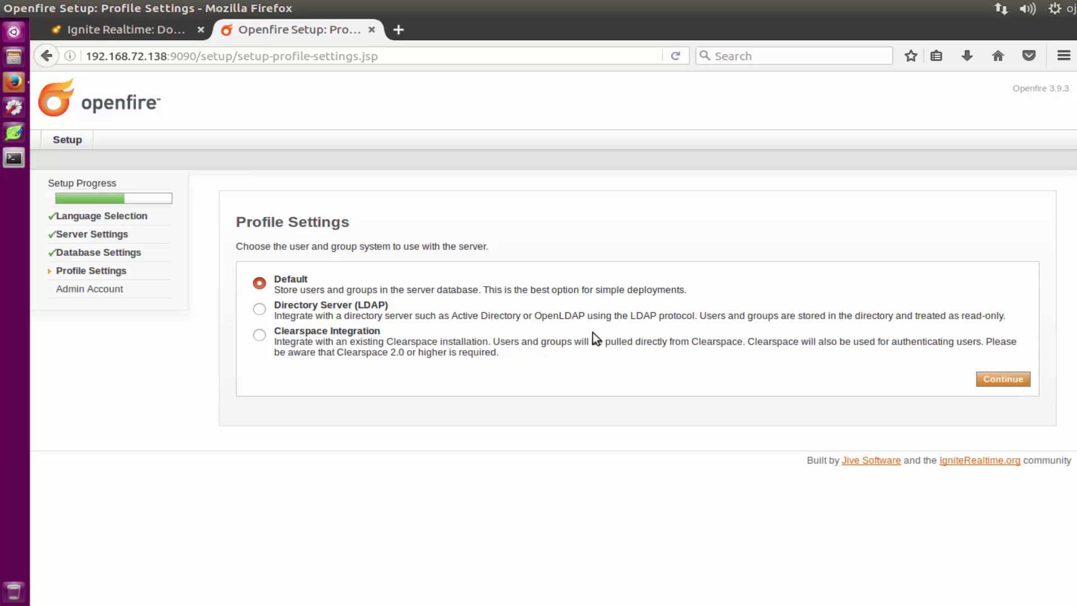
left_click(991, 379)
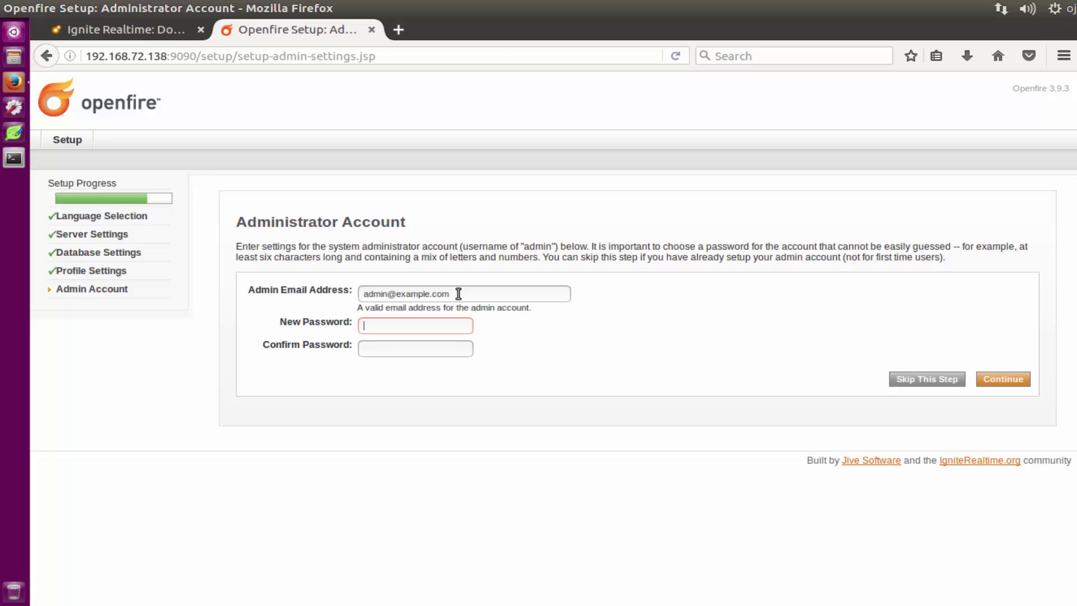
Step: Save the admin e-mail to the notes, set the admin password, and submit the account form
left_click_drag(450, 292, 344, 290)
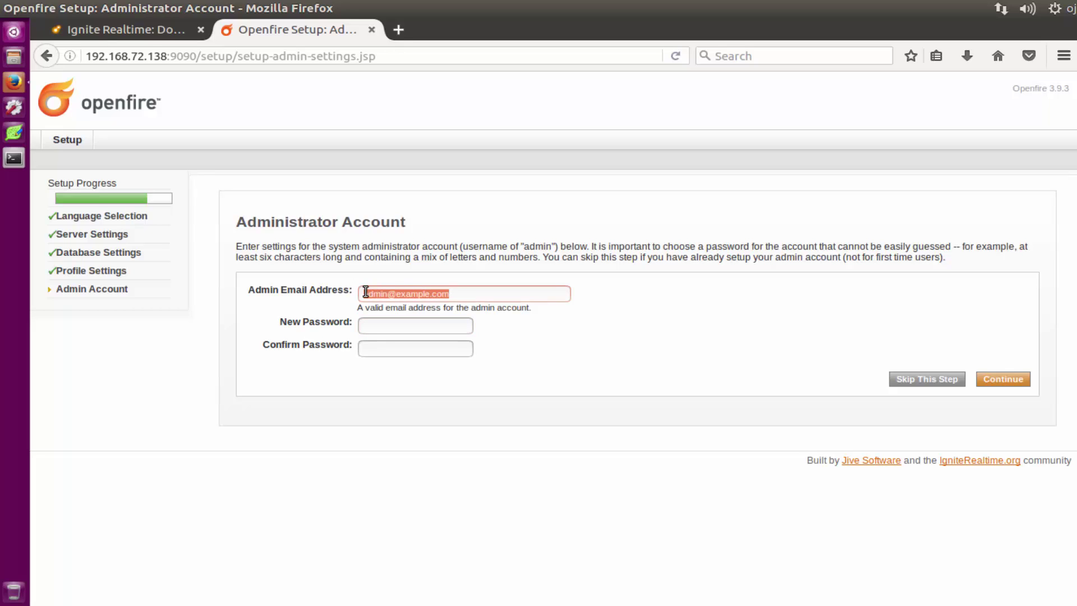
right_click(403, 299)
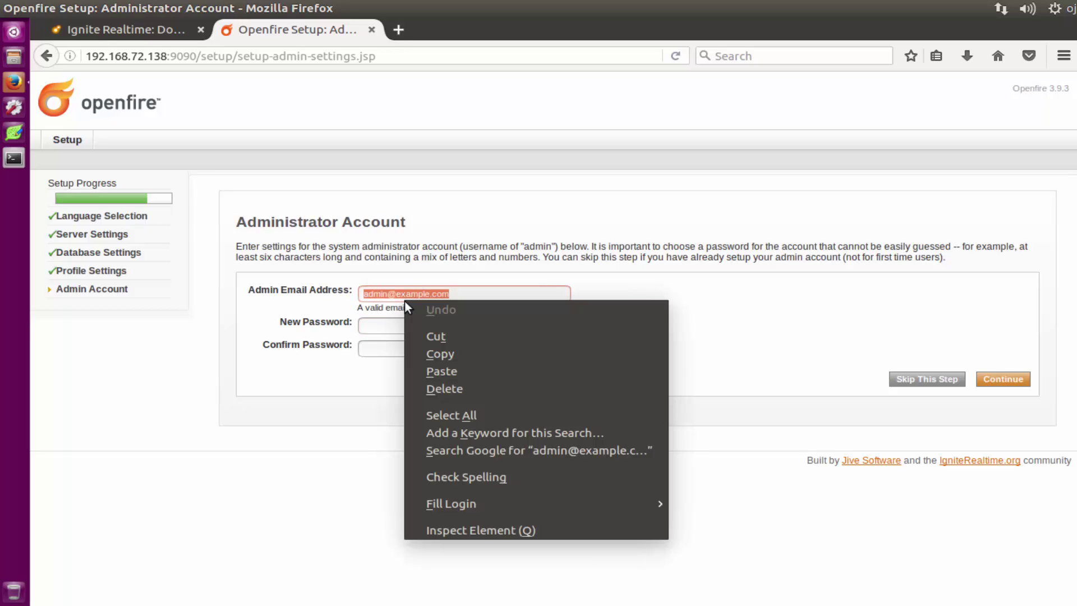
left_click(433, 353)
key("alt+Tab")
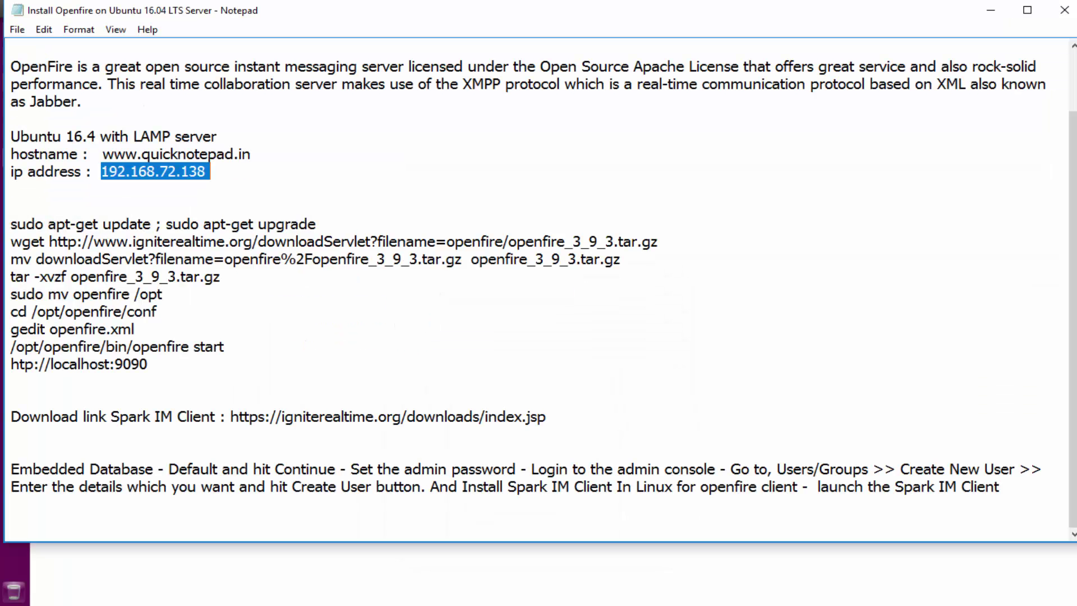
left_click(38, 190)
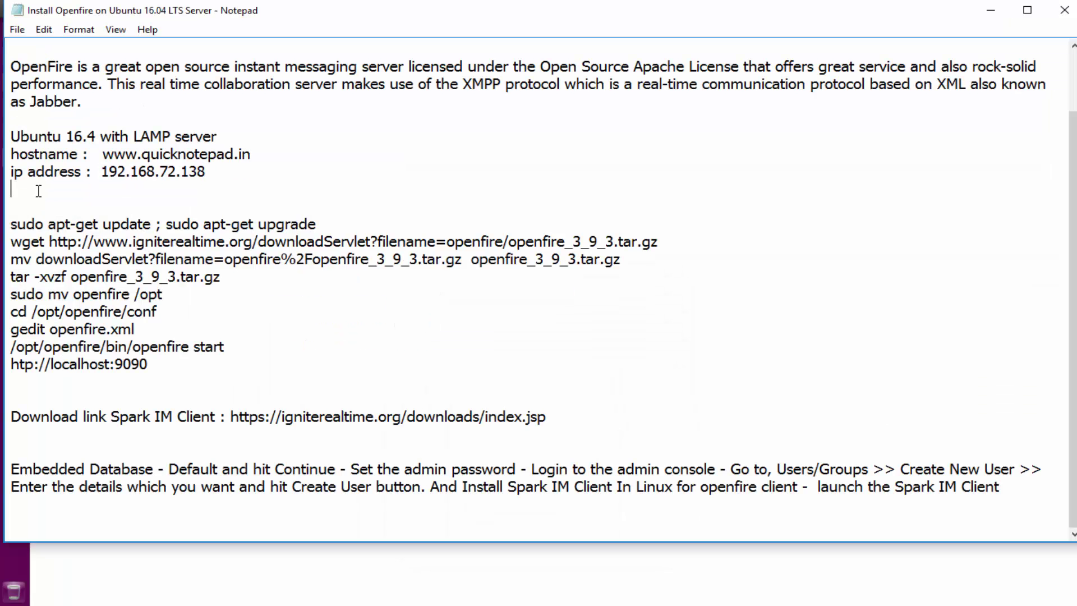
key("ctrl+v")
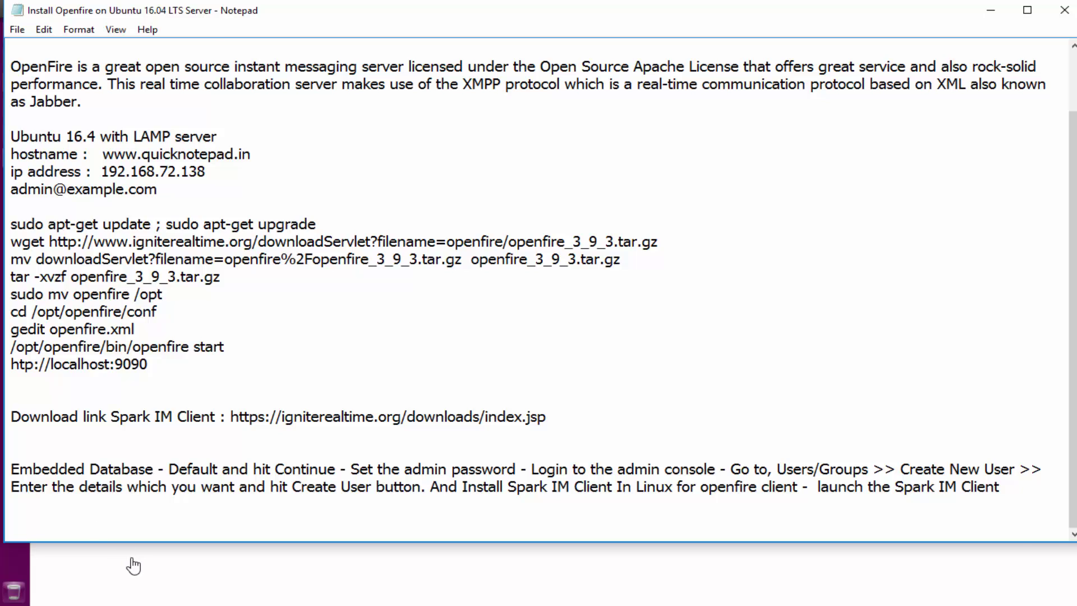
left_click(132, 565)
left_click(379, 330)
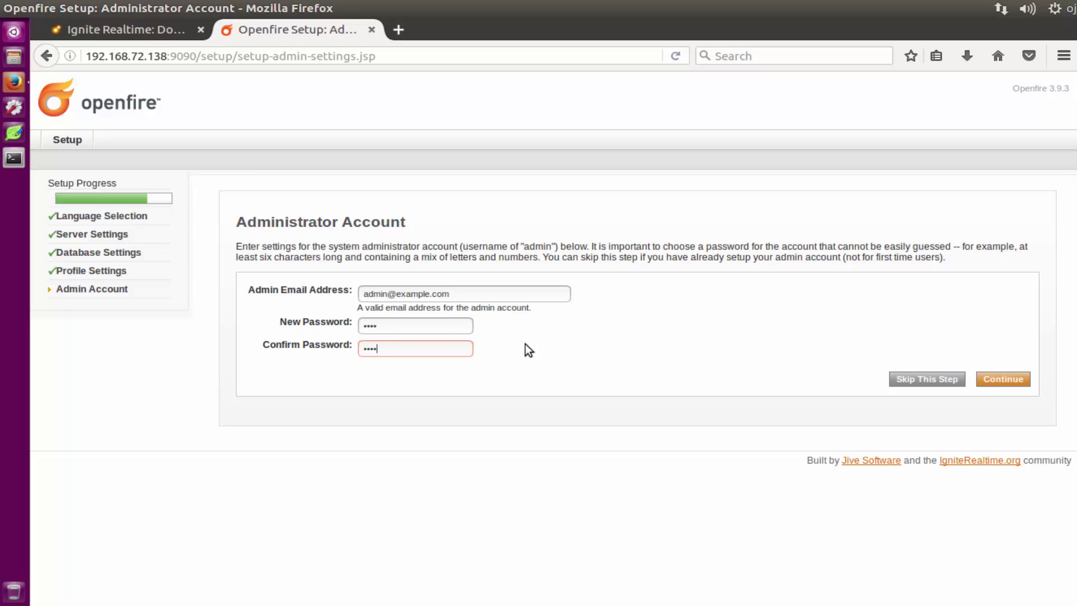
left_click(1000, 380)
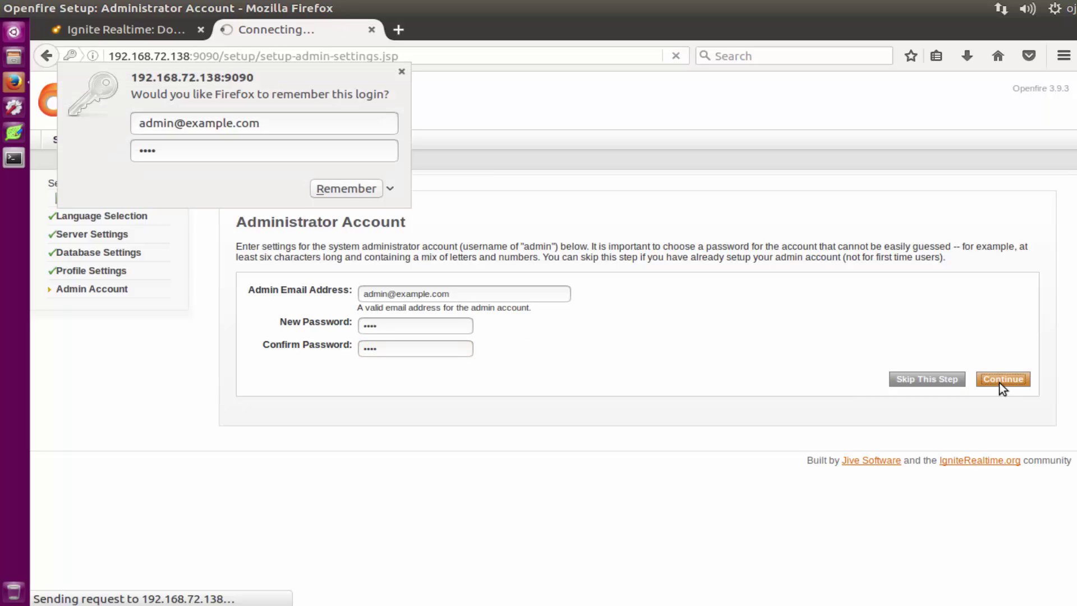
left_click(353, 195)
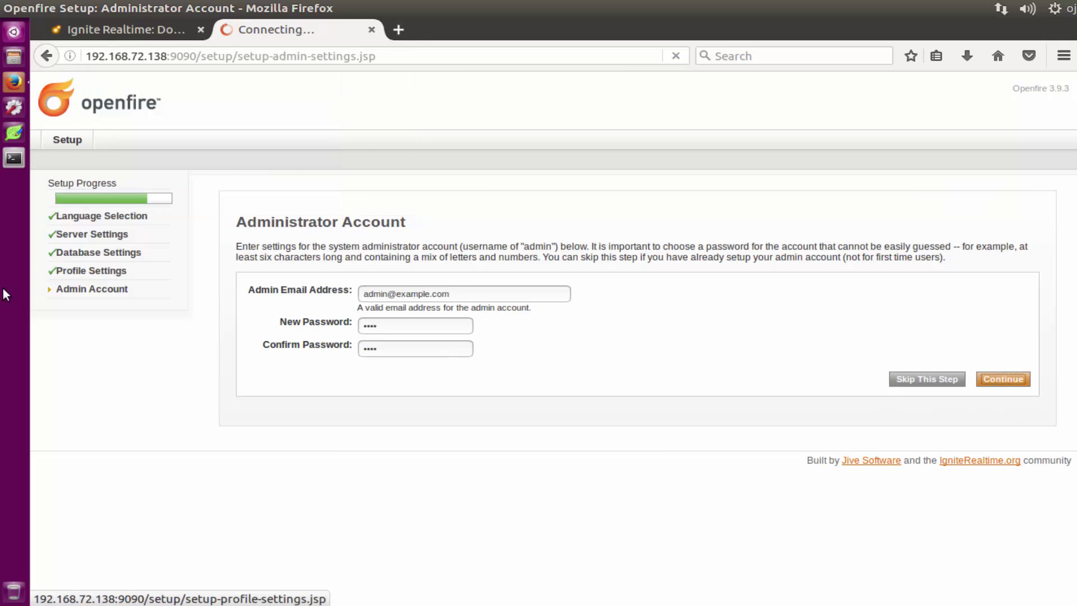
Step: Save the Spark 2.8.1 Linux .deb from Ignite Realtime, then return to Openfire's Setup Complete page
left_click(145, 33)
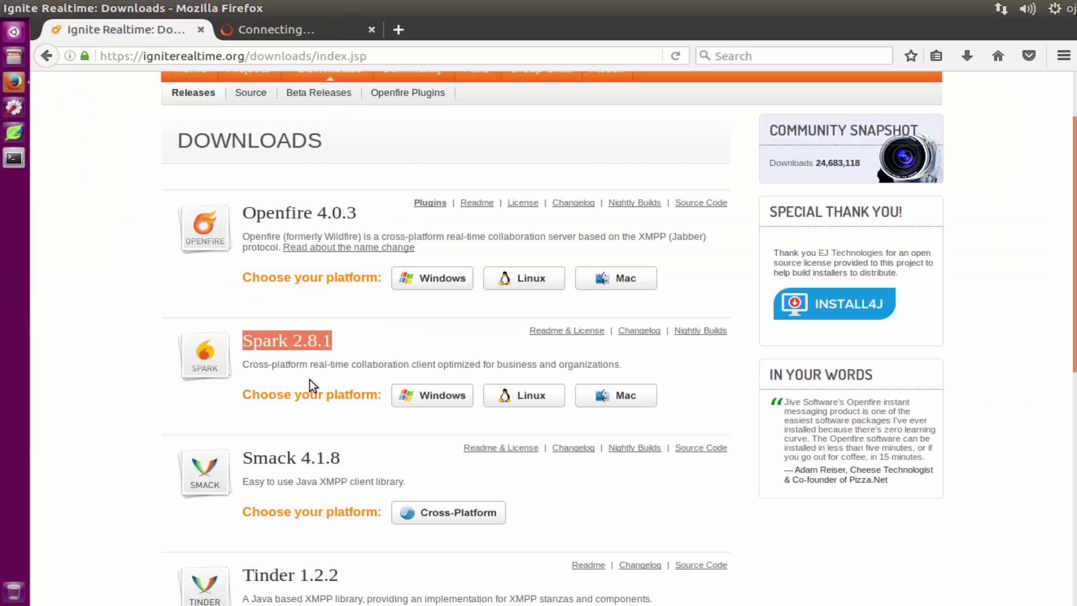
left_click(526, 405)
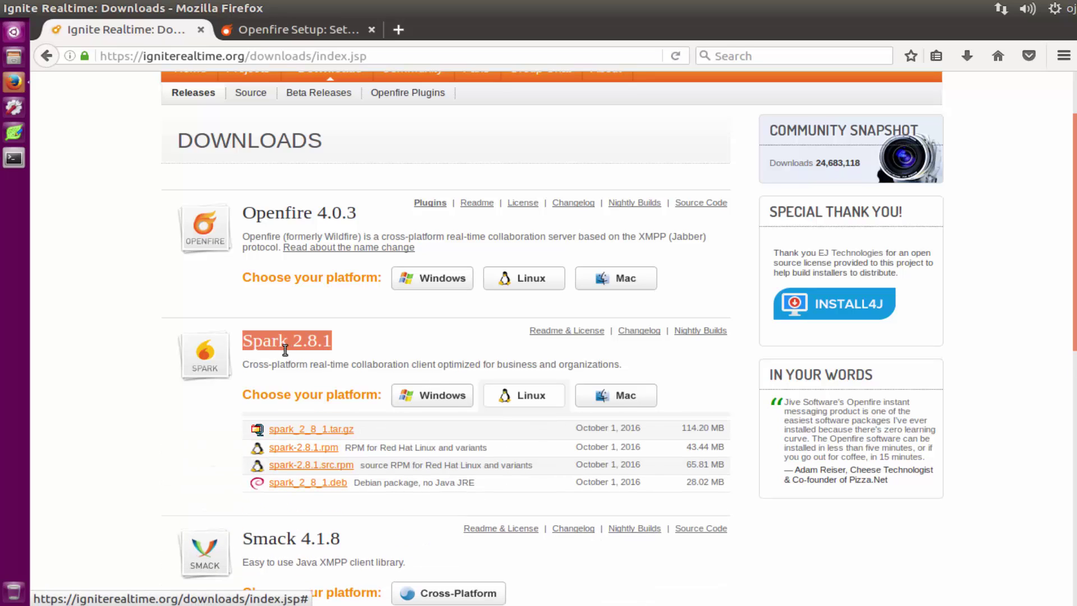
left_click(315, 483)
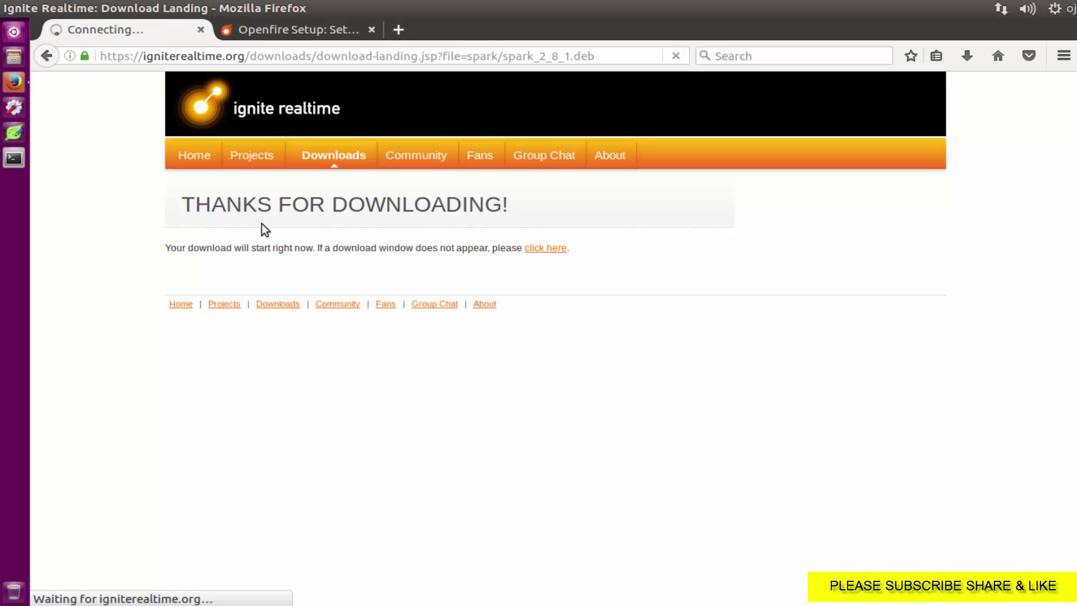
left_click(547, 251)
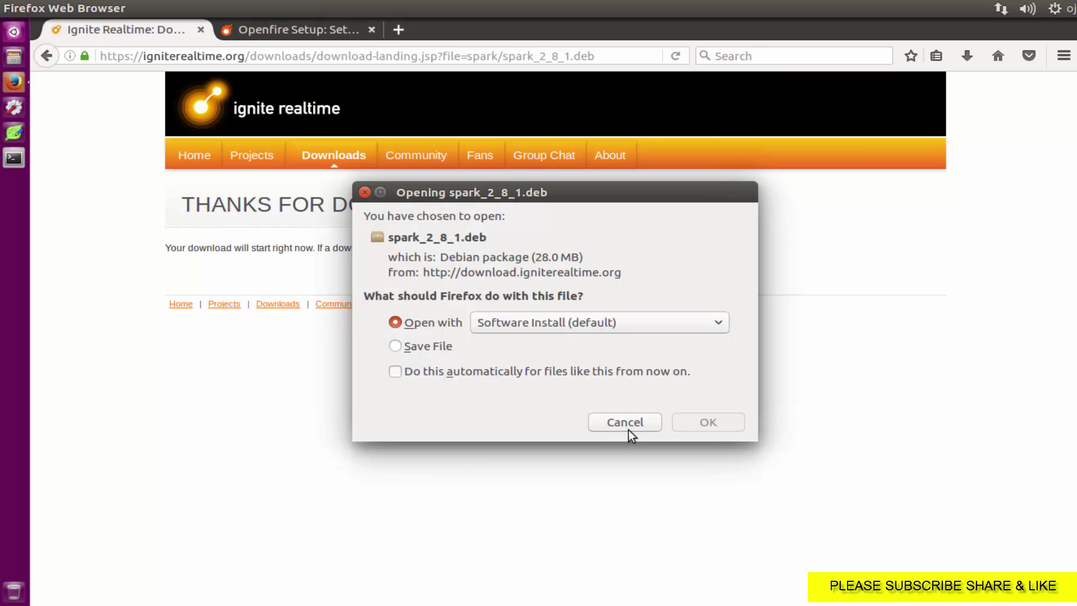
left_click(416, 347)
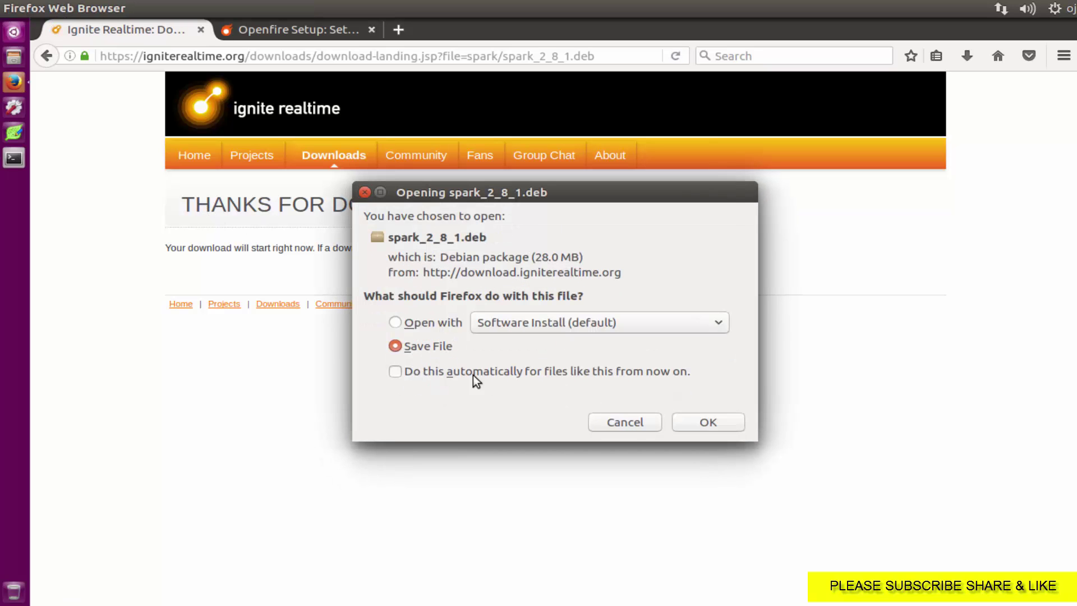
left_click(704, 423)
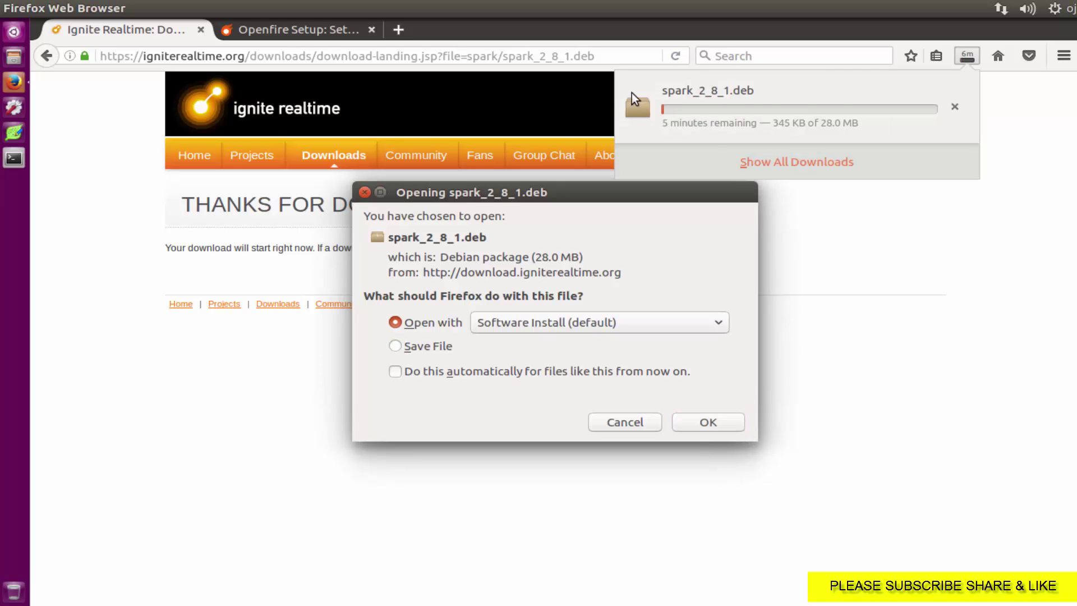
left_click(325, 28)
left_click(624, 426)
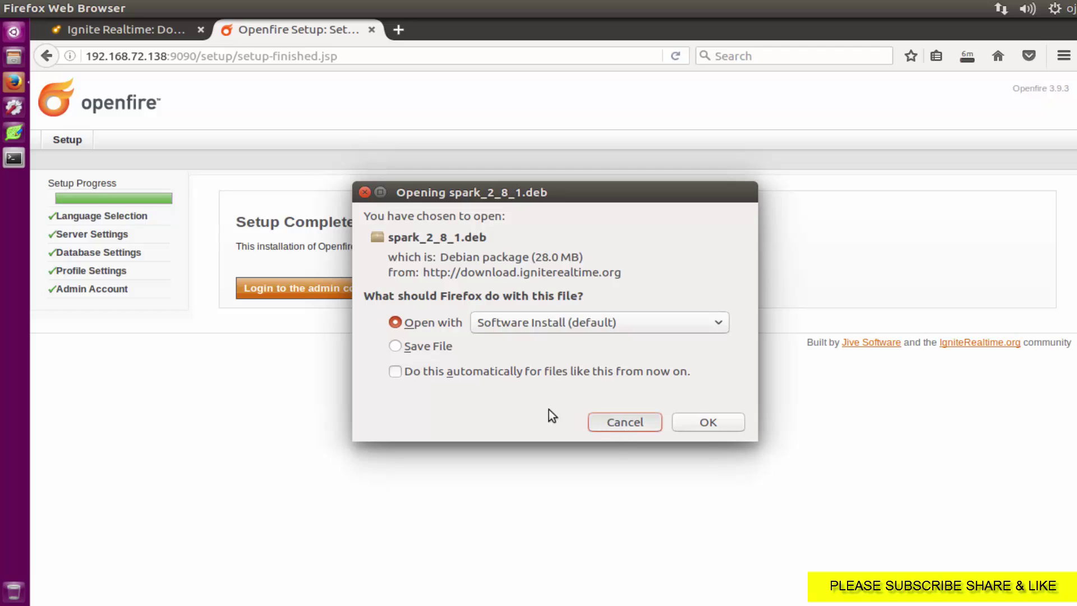
Step: Try logging in to the Openfire admin console, then erase the rejected username after the failure
left_click(292, 288)
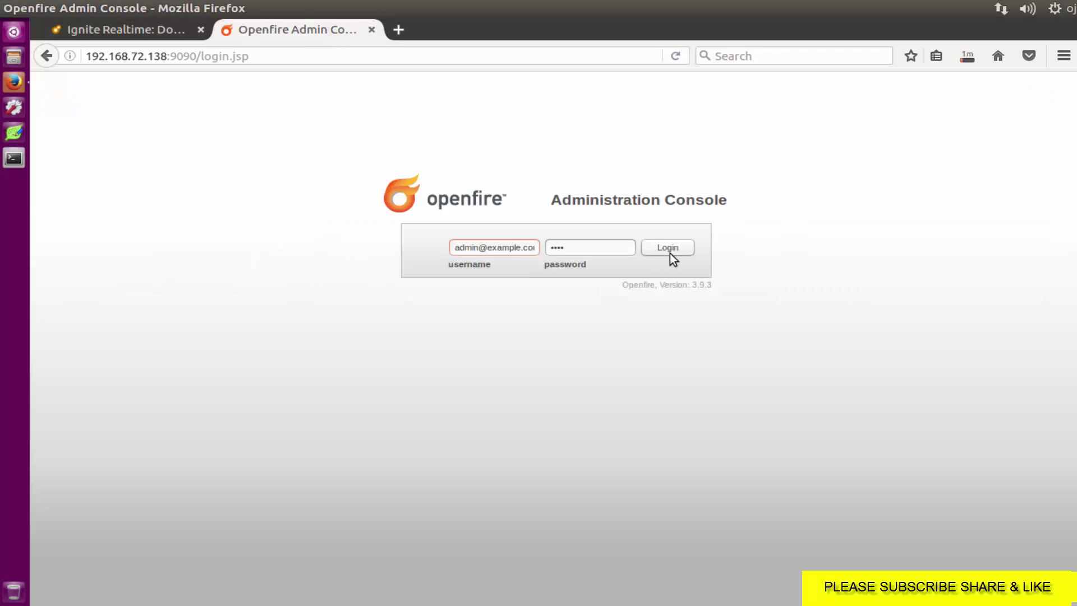
left_click(669, 248)
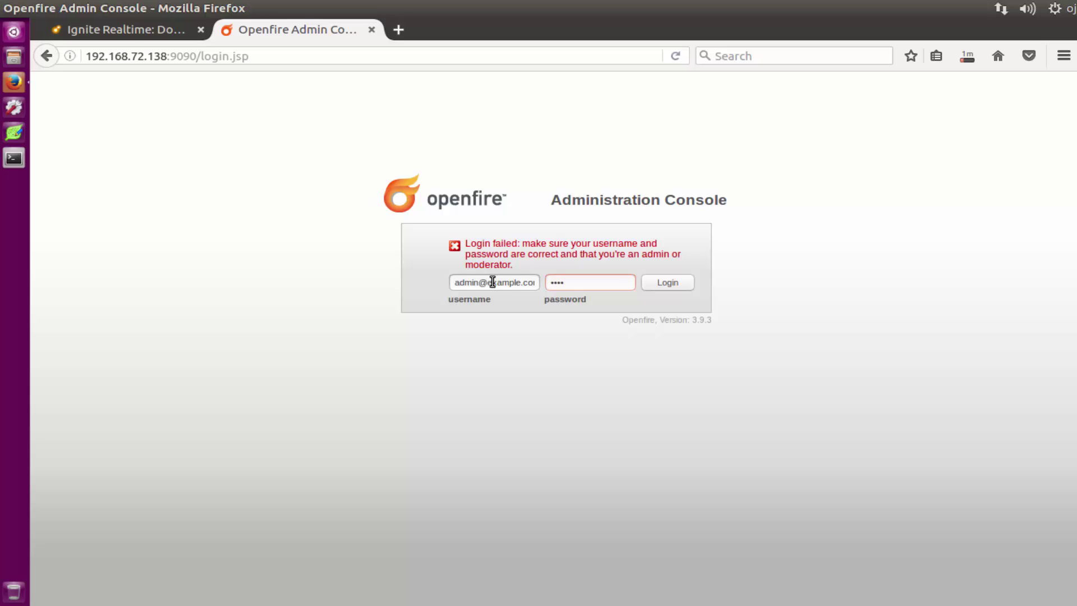
left_click(536, 283)
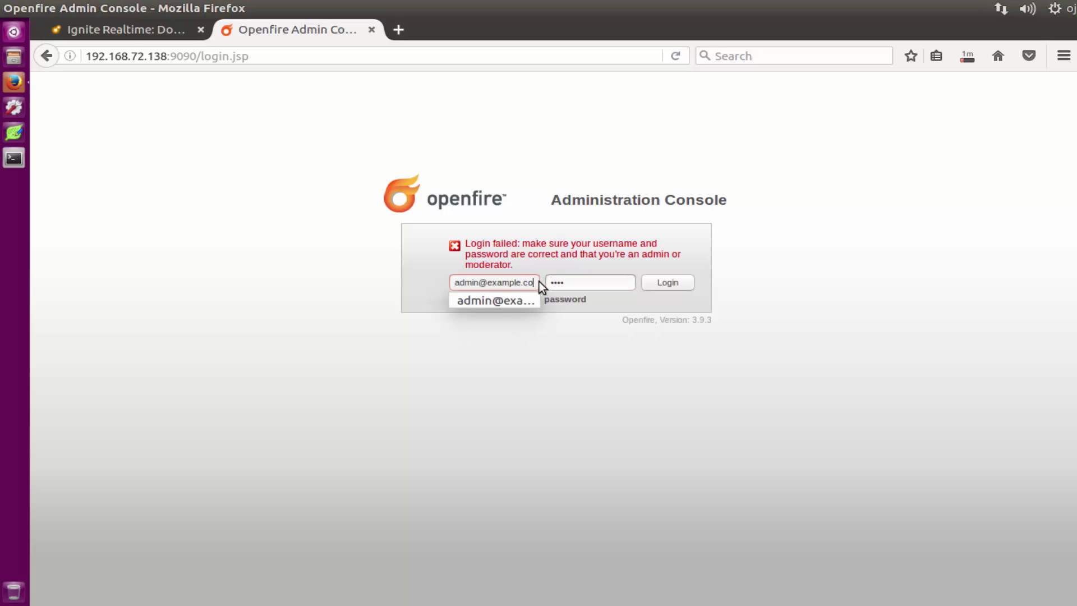
key("BackSpace")
key("BackSpace")
key("BackSpace")
key("BackSpace")
key("BackSpace")
key("BackSpace")
key("BackSpace")
key("BackSpace")
key("BackSpace")
key("BackSpace")
key("BackSpace")
key("BackSpace")
key("BackSpace")
key("BackSpace")
key("BackSpace")
key("BackSpace")
key("BackSpace")
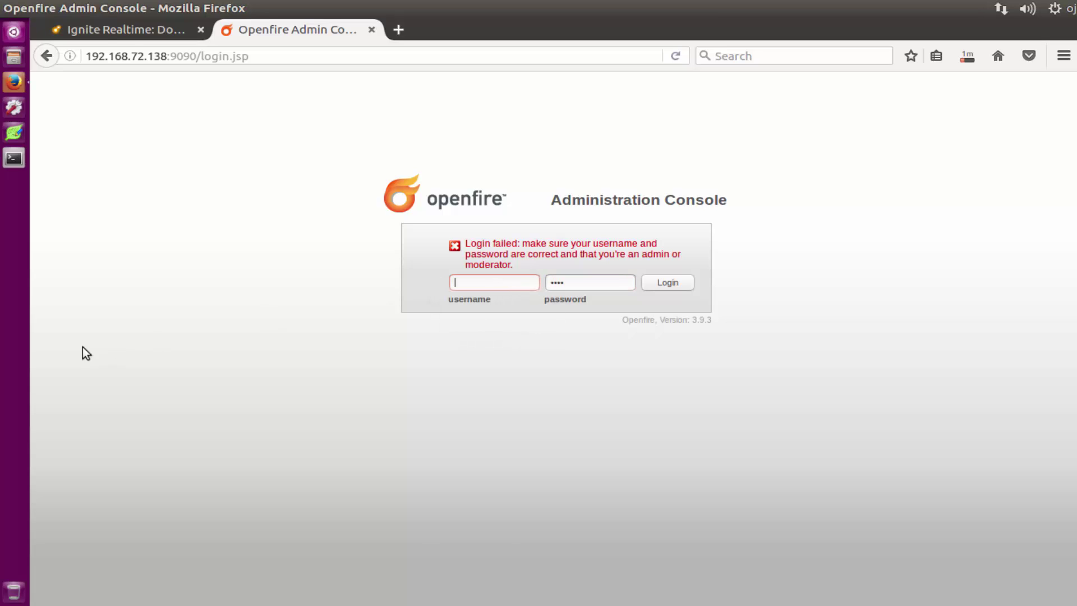
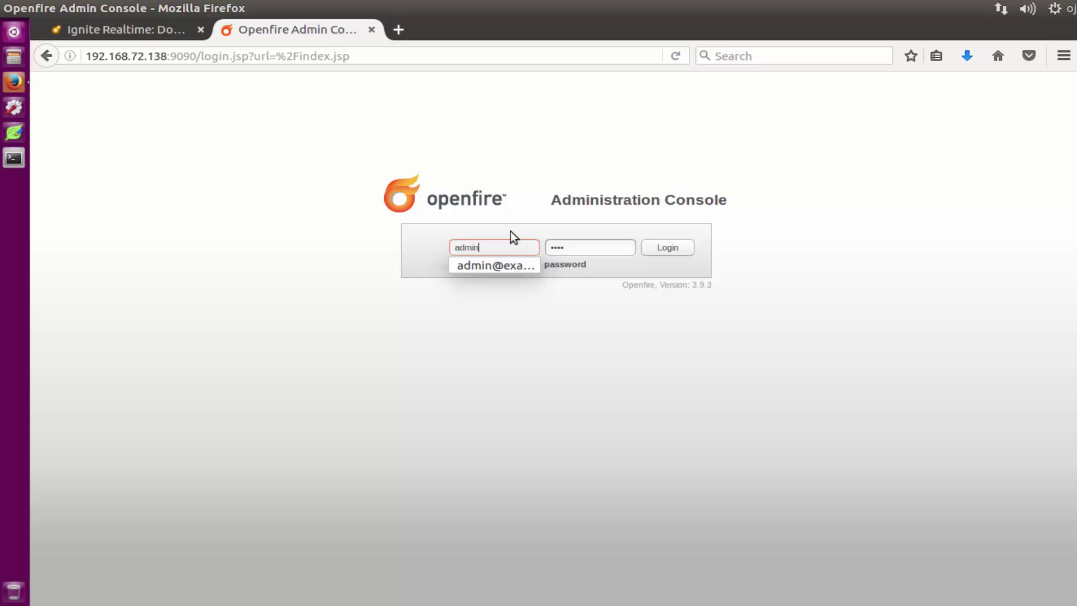
Step: Submit the admin login, save it in Firefox, and return to the Spark download page
left_click(657, 244)
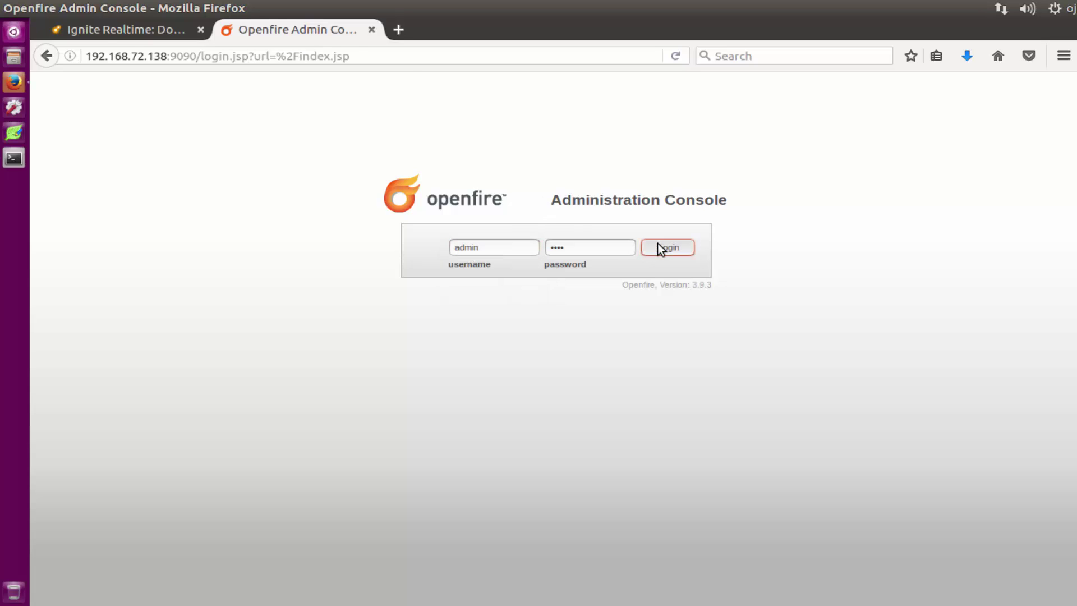
left_click(318, 193)
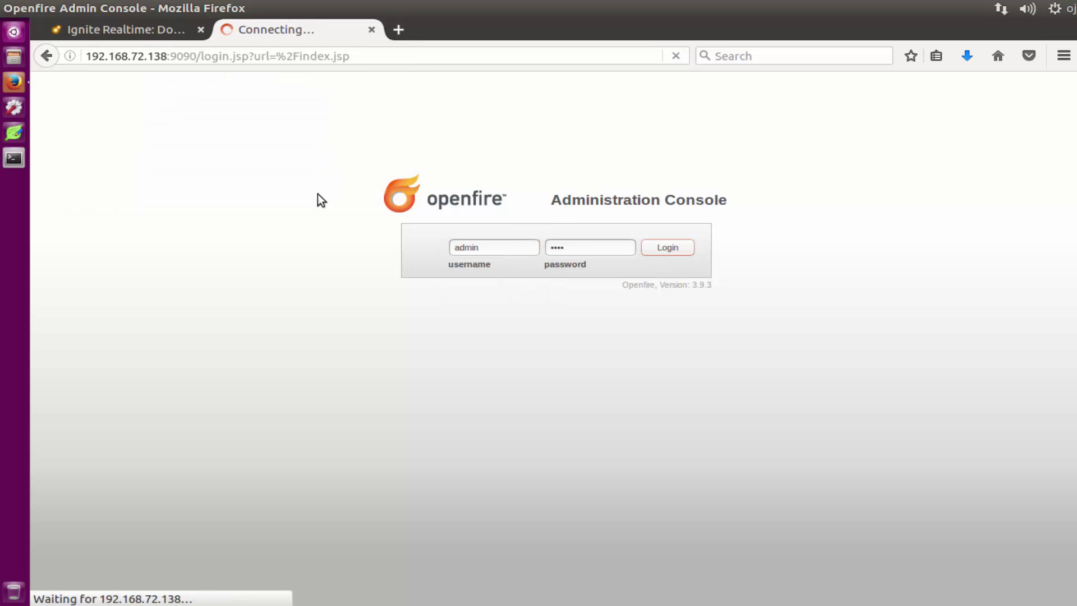
left_click(122, 29)
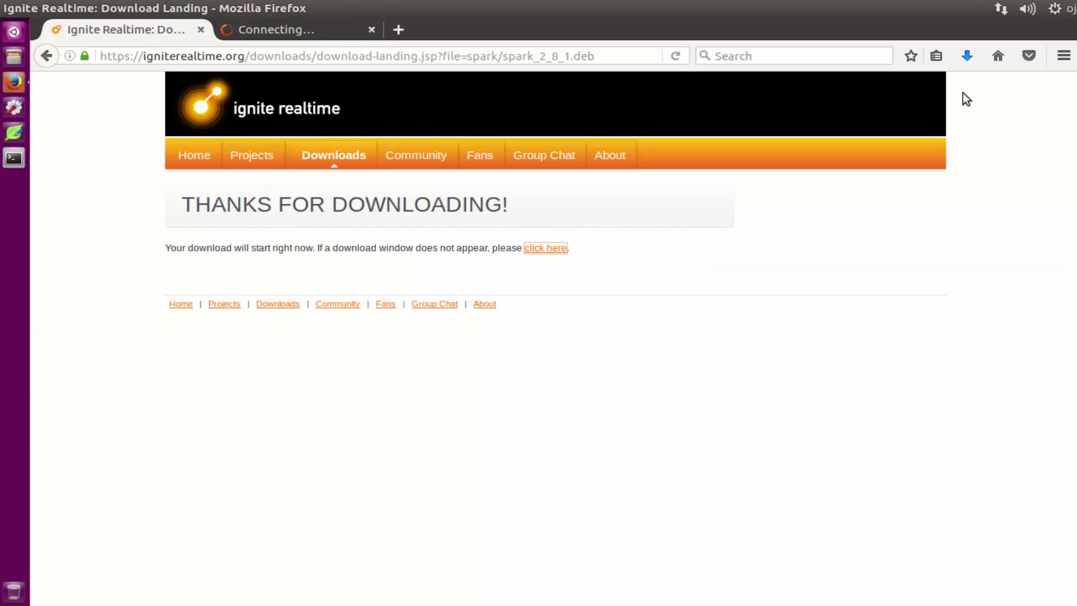
Step: Install the downloaded spark_2_8_1.deb (spark-messenger 2.8.1) through Ubuntu Software in the background
left_click(964, 59)
left_click(866, 113)
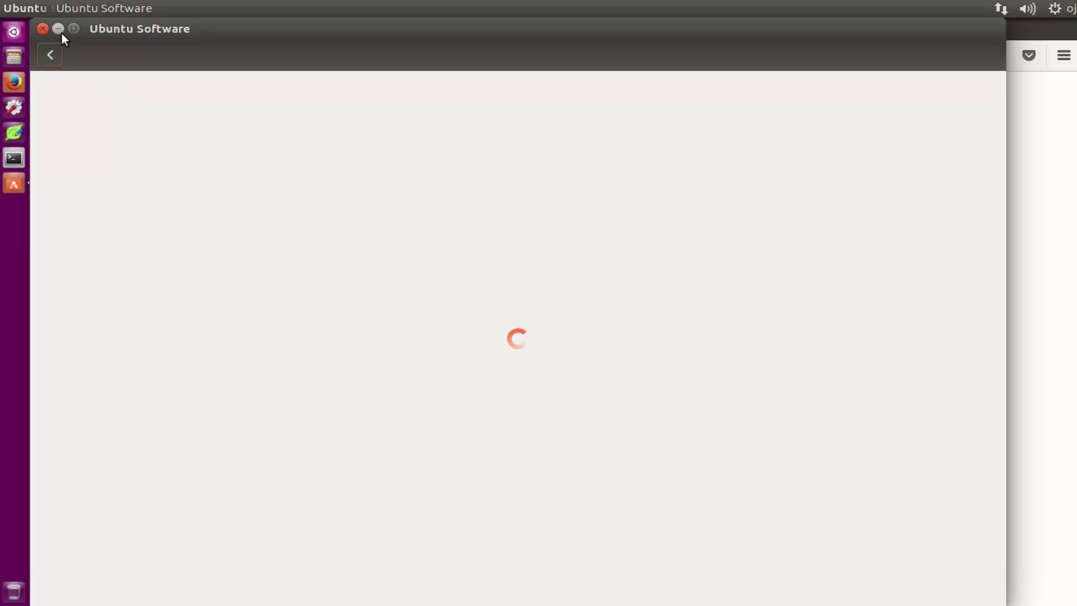
left_click_drag(198, 24, 245, 31)
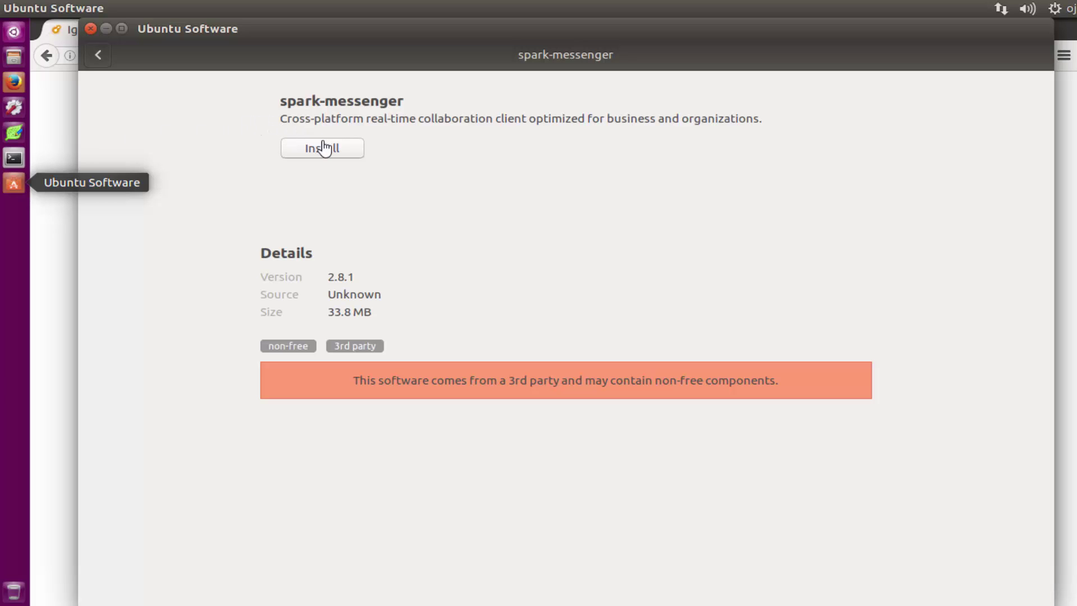
left_click(321, 141)
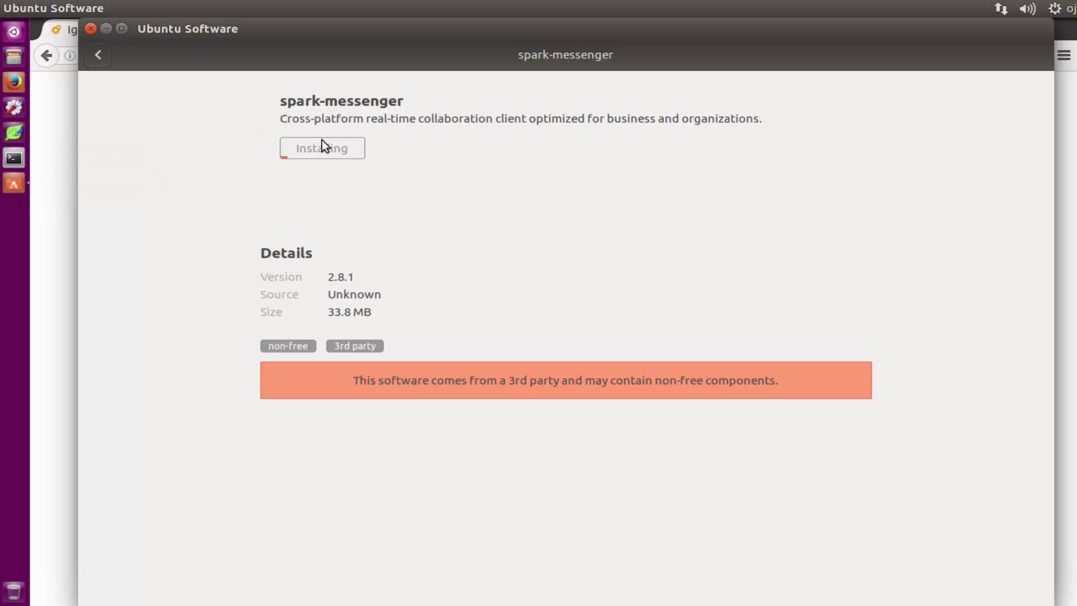
left_click(106, 30)
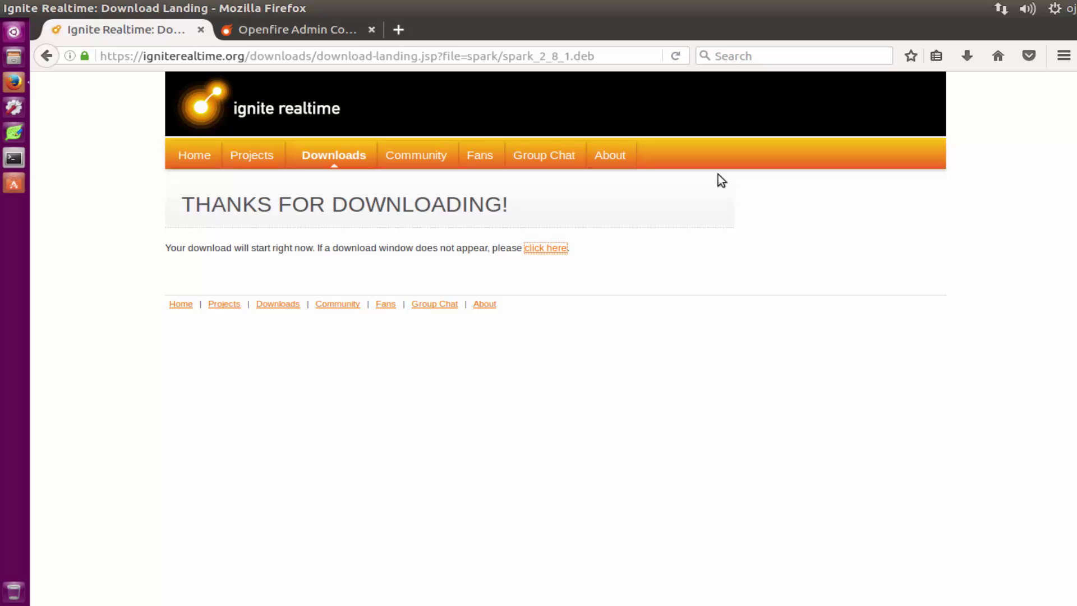
Step: Close the download tab, authenticate the spark-messenger install, and review the Openfire 3.9.3 Server Information page
left_click(201, 30)
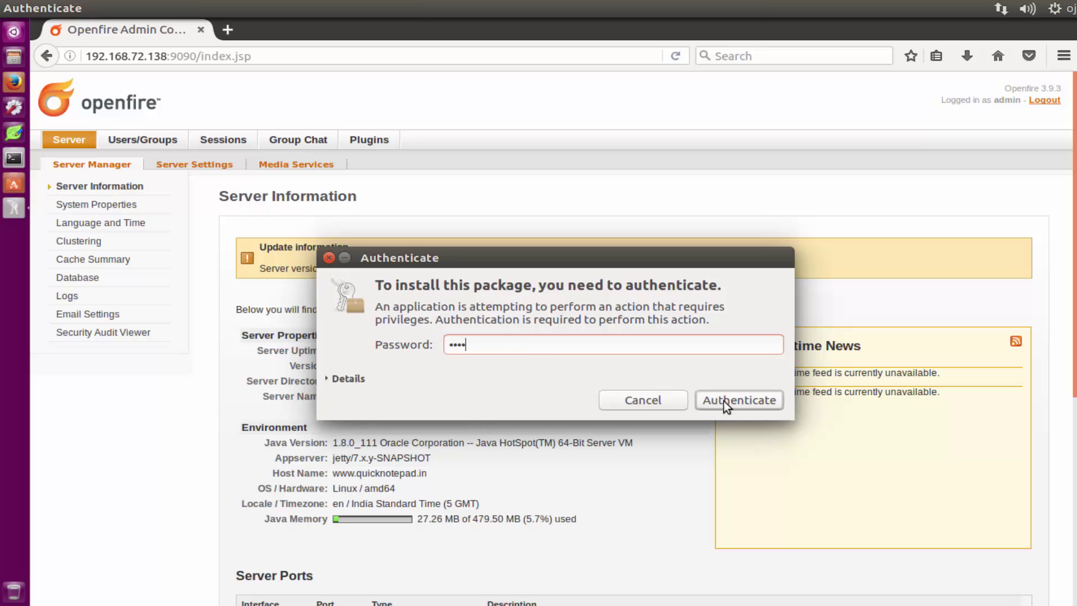
left_click(763, 402)
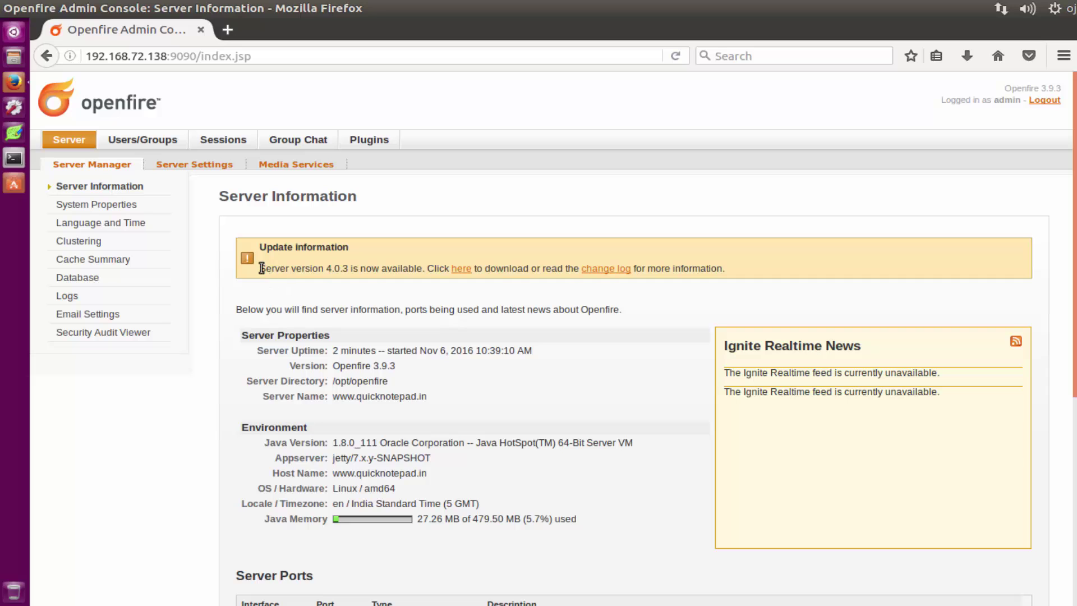
left_click_drag(259, 269, 722, 276)
scroll(560, 291, "down", 3)
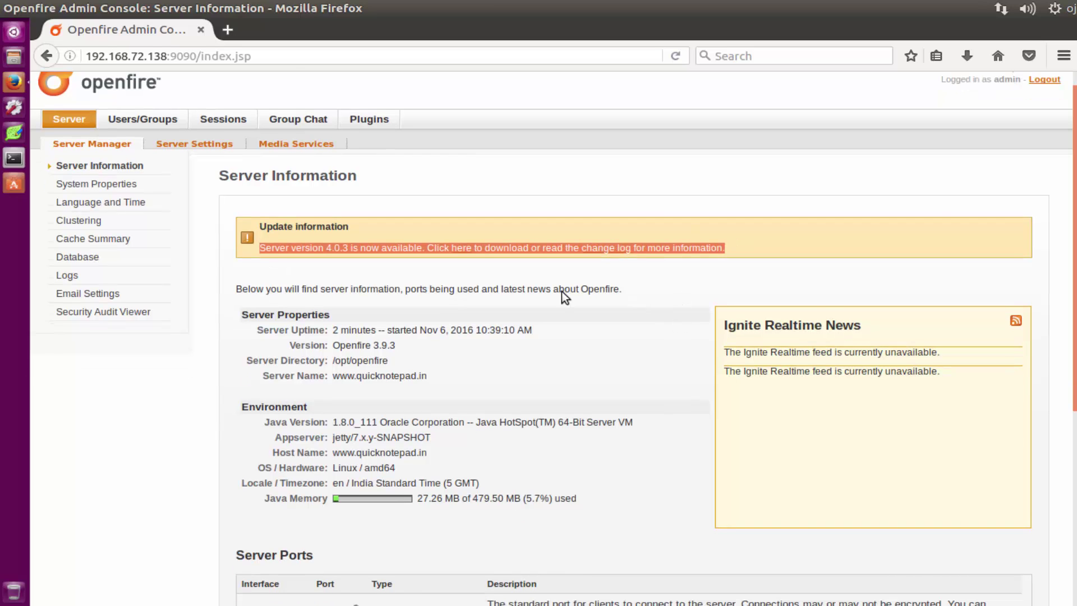
left_click_drag(397, 279, 359, 278)
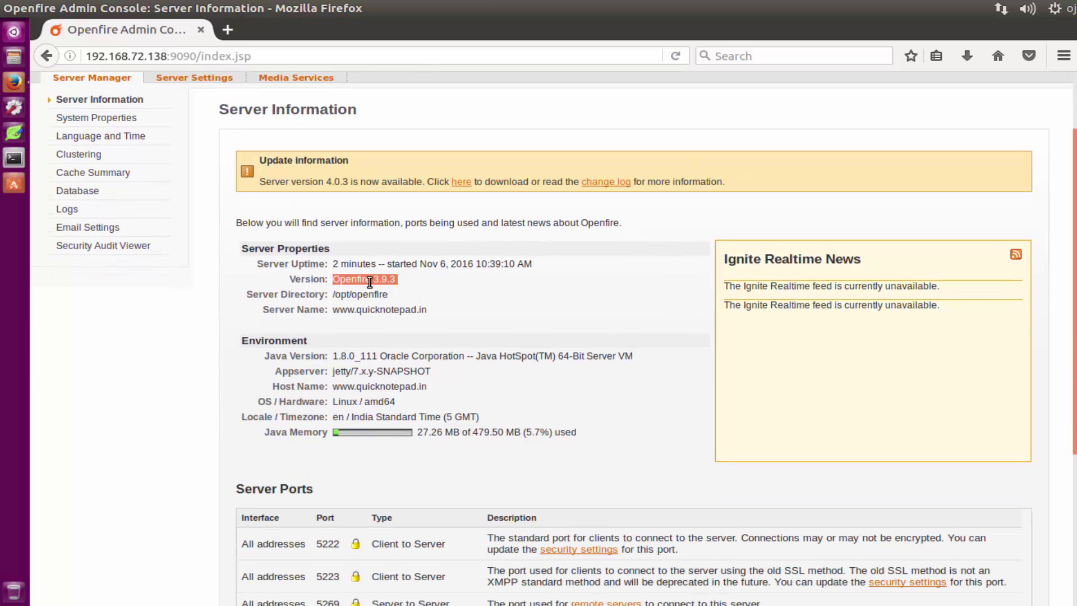
scroll(527, 303, "down", 5)
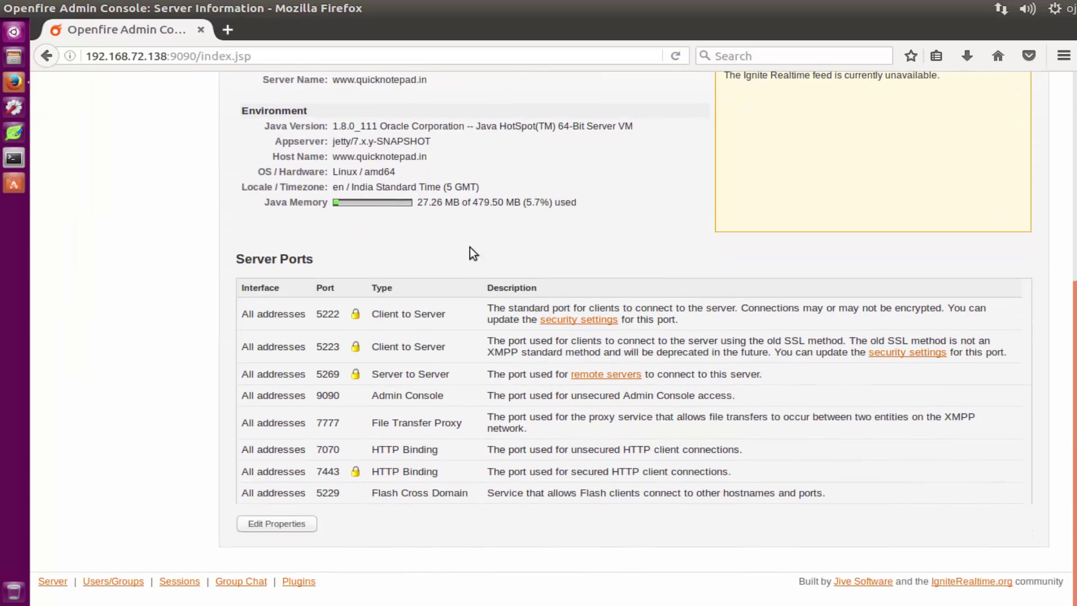
scroll(457, 185, "up", 3)
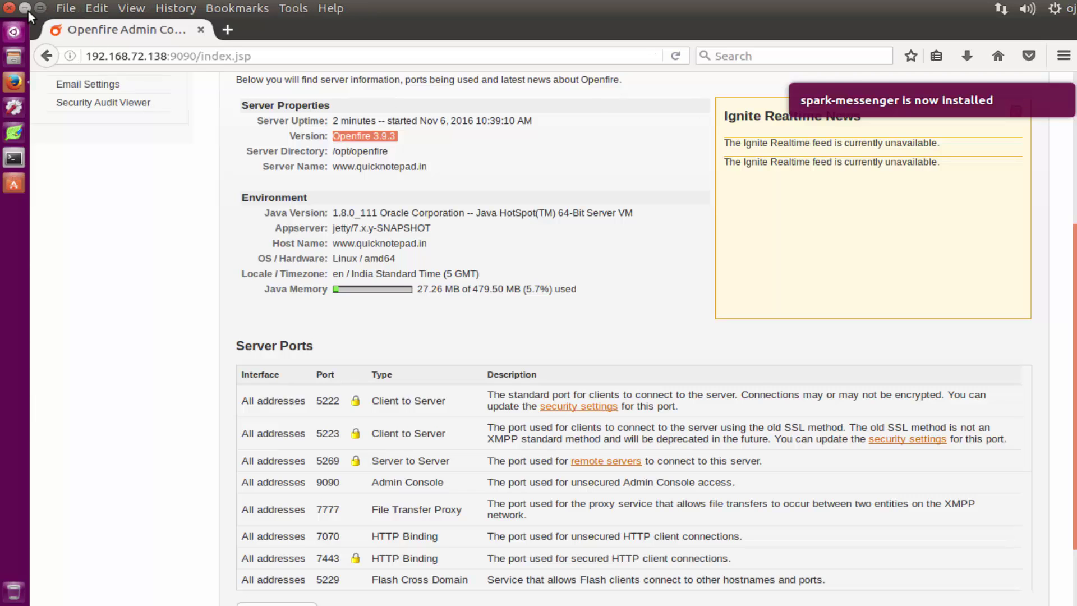
Step: Launch Spark by running spark in the terminal, then hide the terminal
key("alt+Tab")
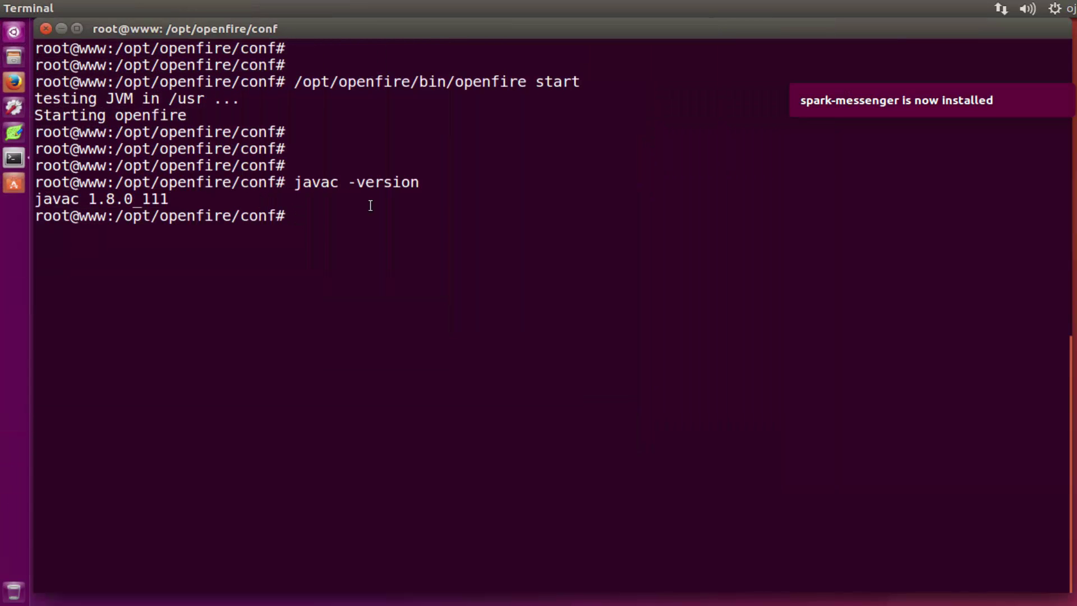
type("spark")
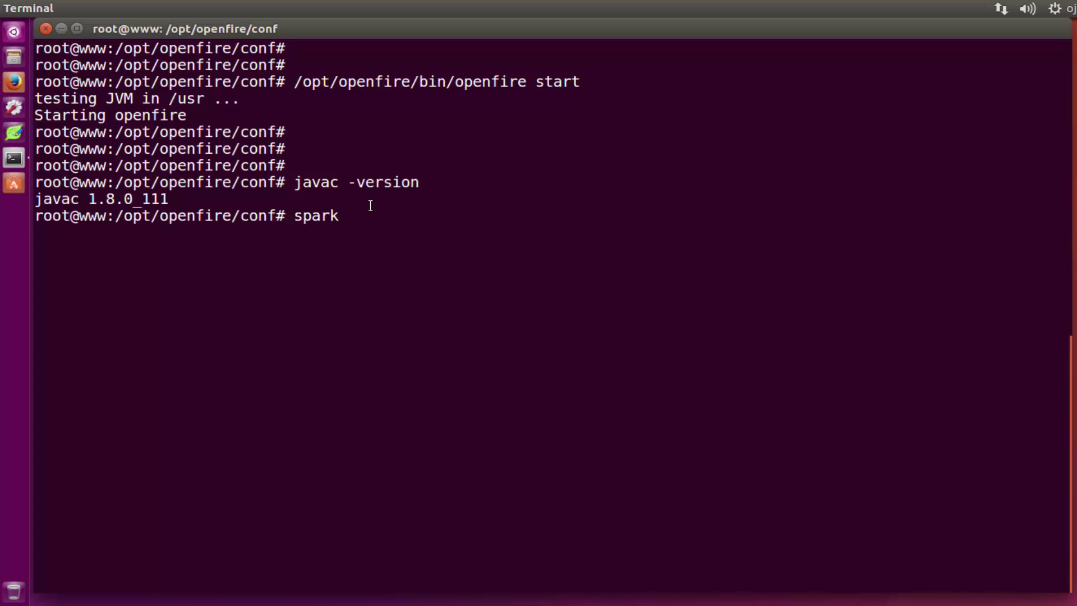
key("Return")
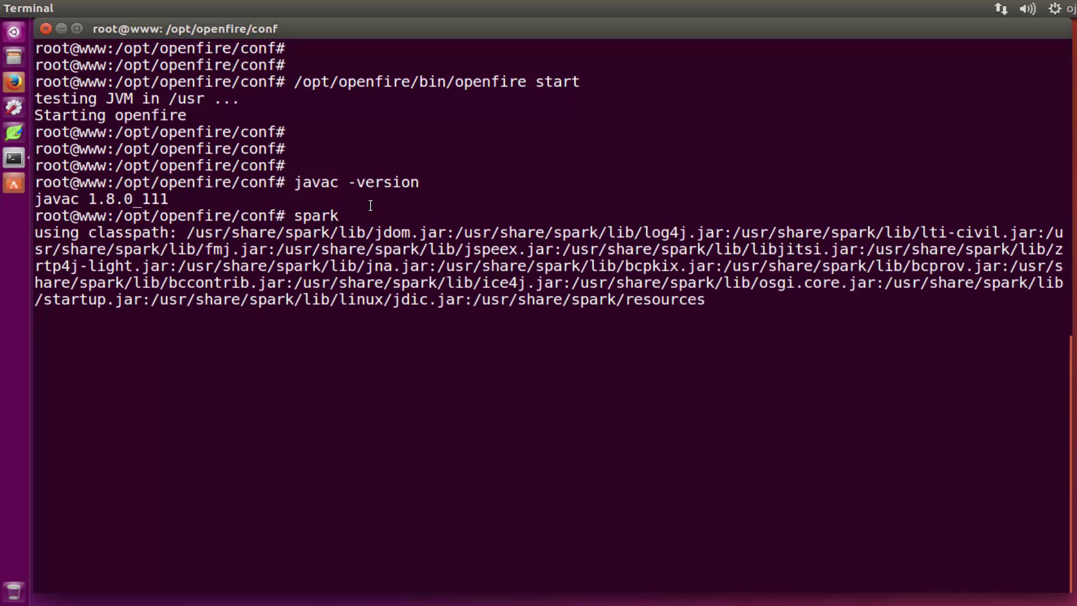
left_click(60, 28)
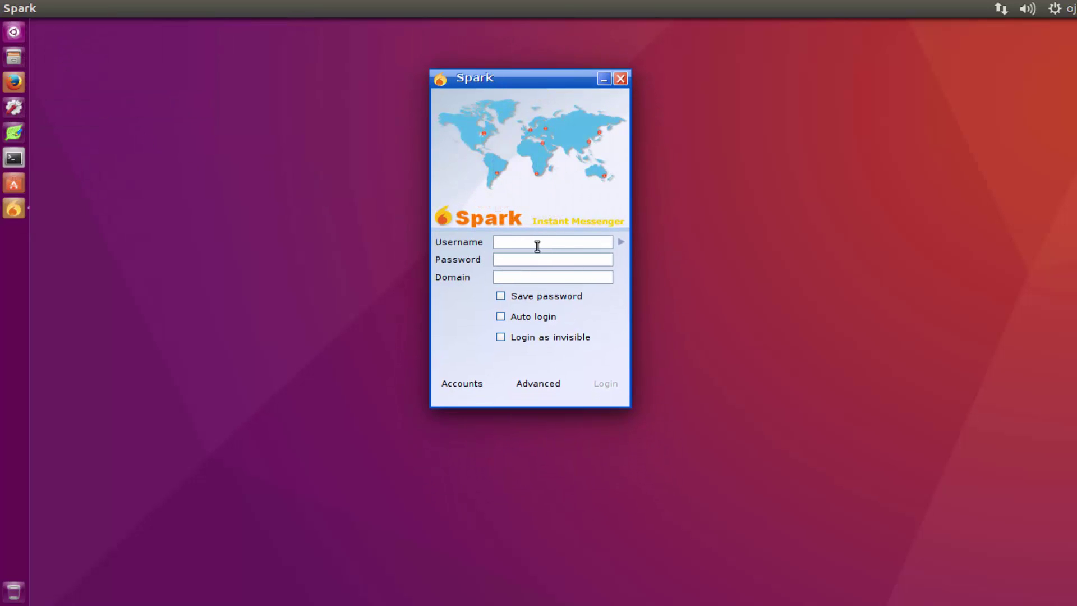
Step: Return to the Openfire console and open Users/Groups > Create New User
left_click(19, 85)
scroll(191, 241, "up", 4)
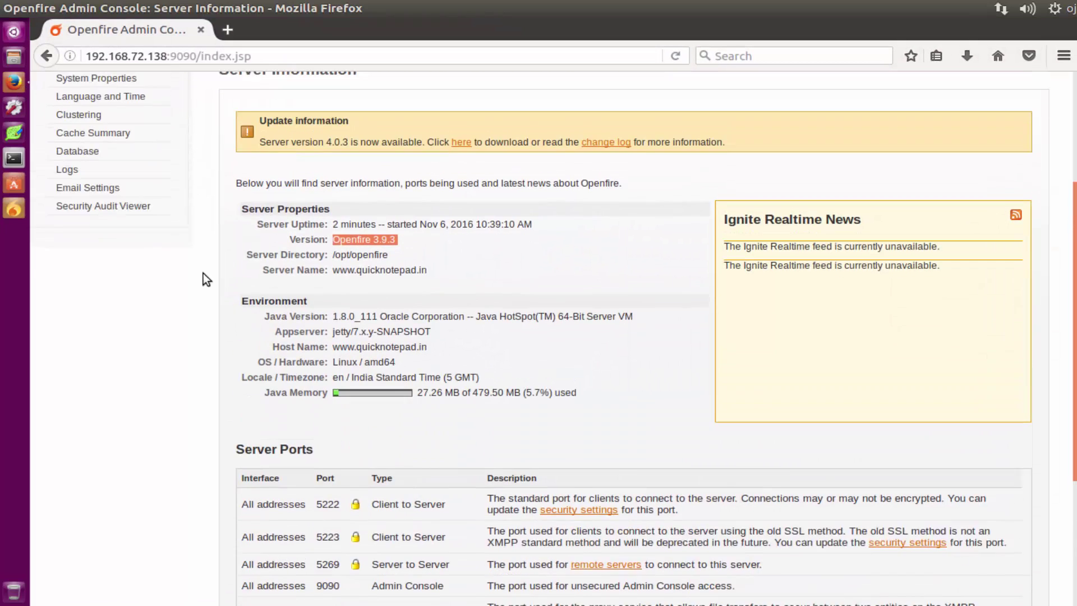
scroll(191, 212, "up", 3)
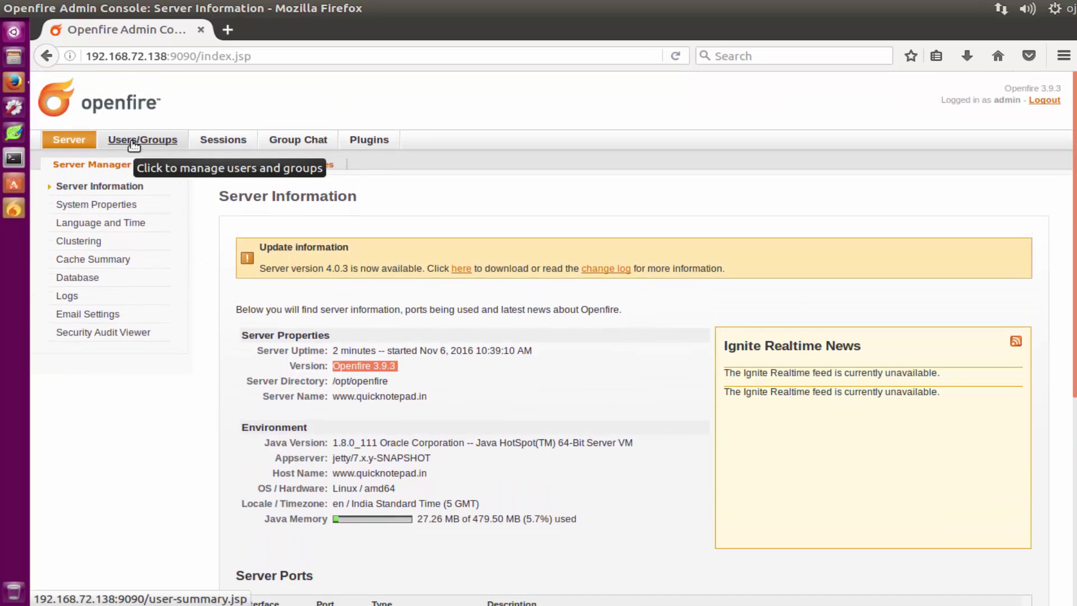
left_click(133, 143)
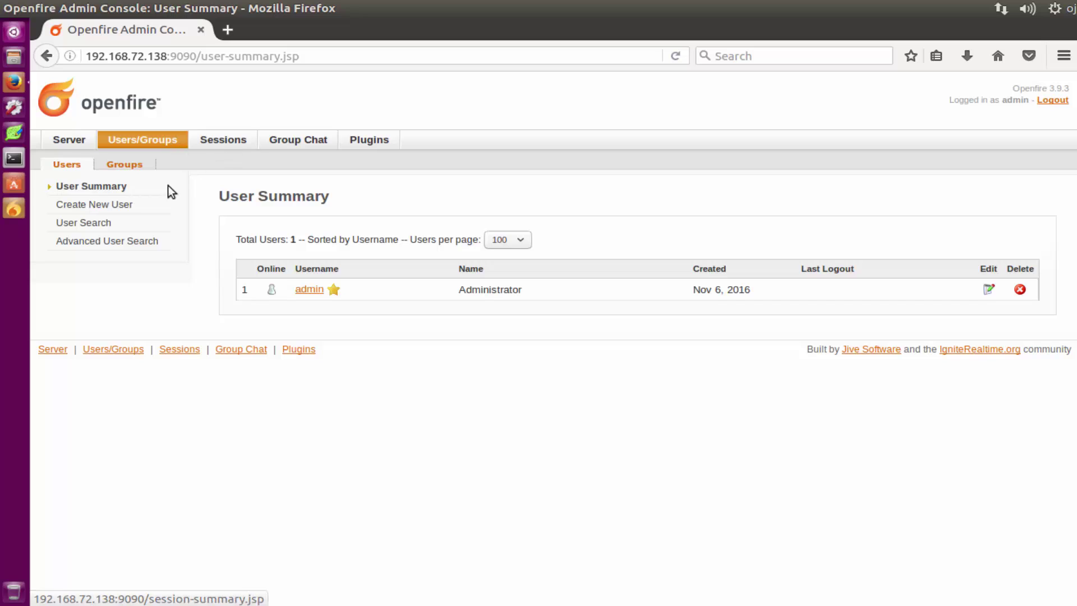
left_click(104, 208)
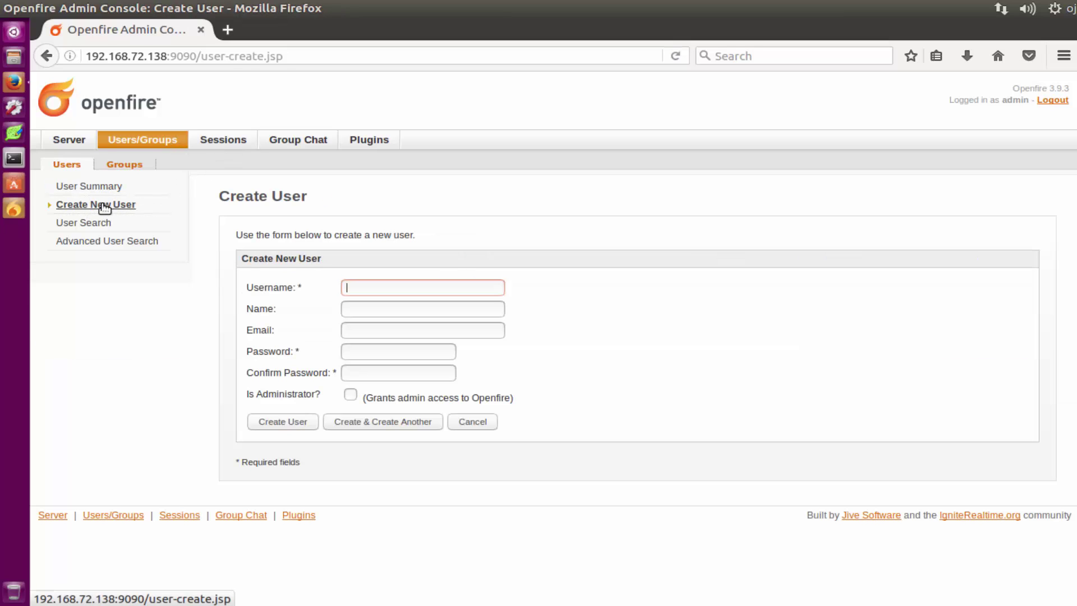
Step: Create administrator user quicknotepad with a display name, e-mail and password
type("q")
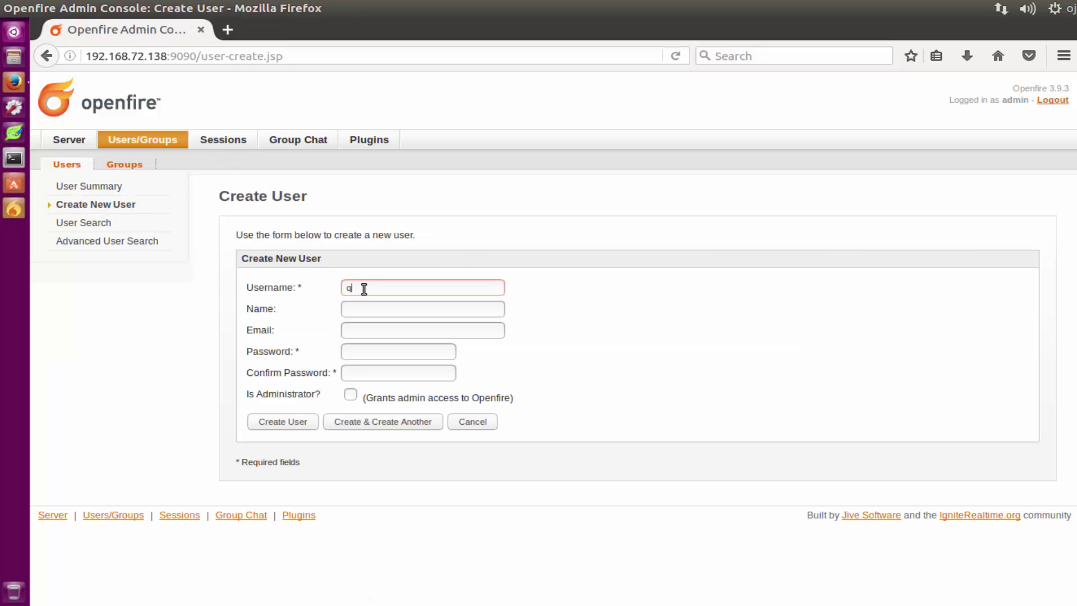
type("uicknotepa")
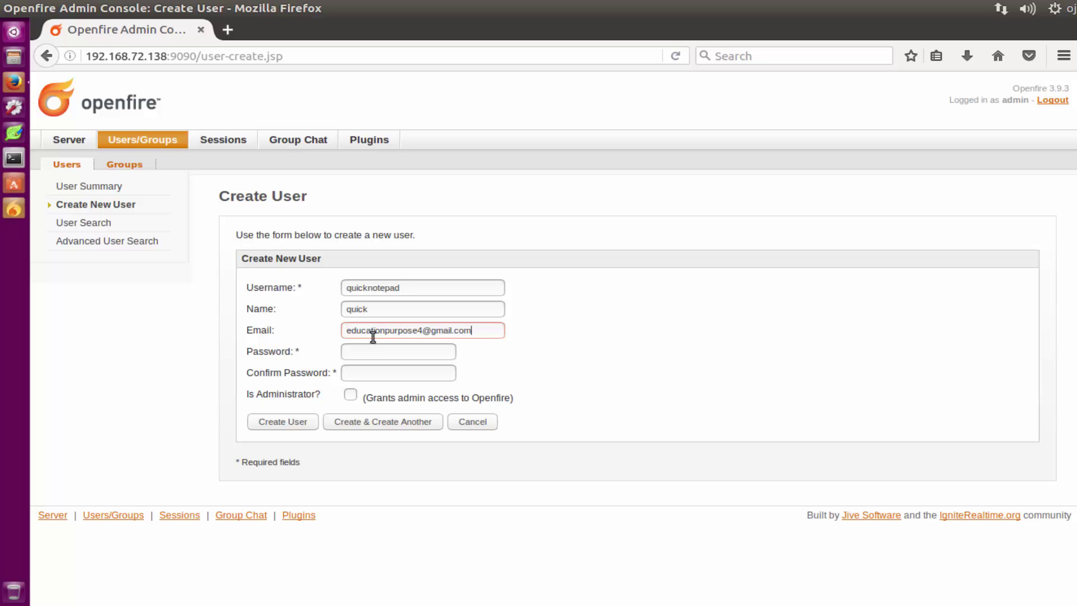
left_click(369, 353)
type("1234")
key("Tab")
type("1234")
left_click(302, 421)
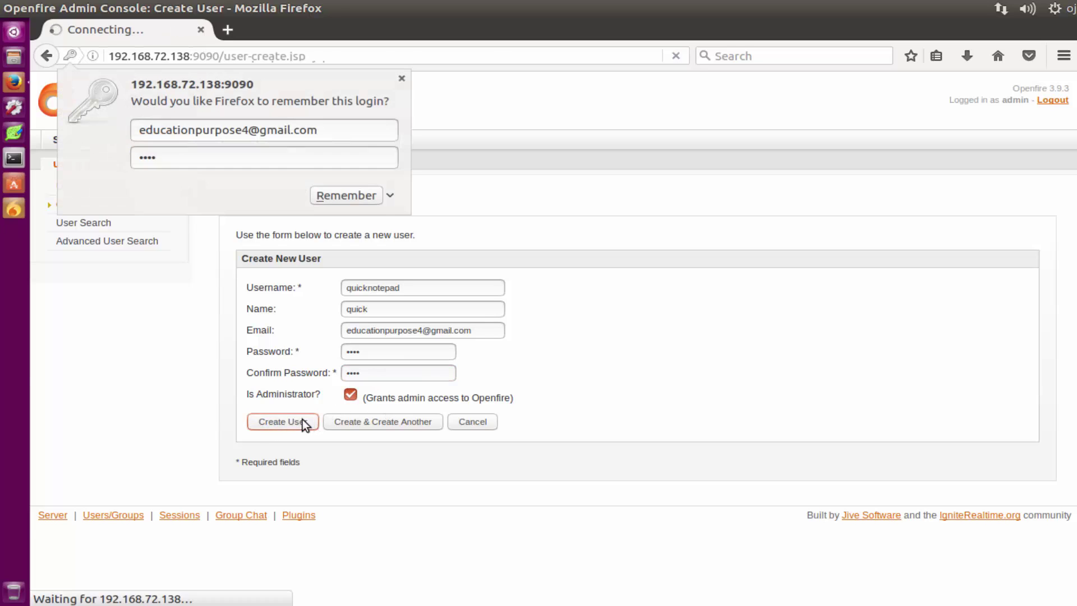
left_click(346, 195)
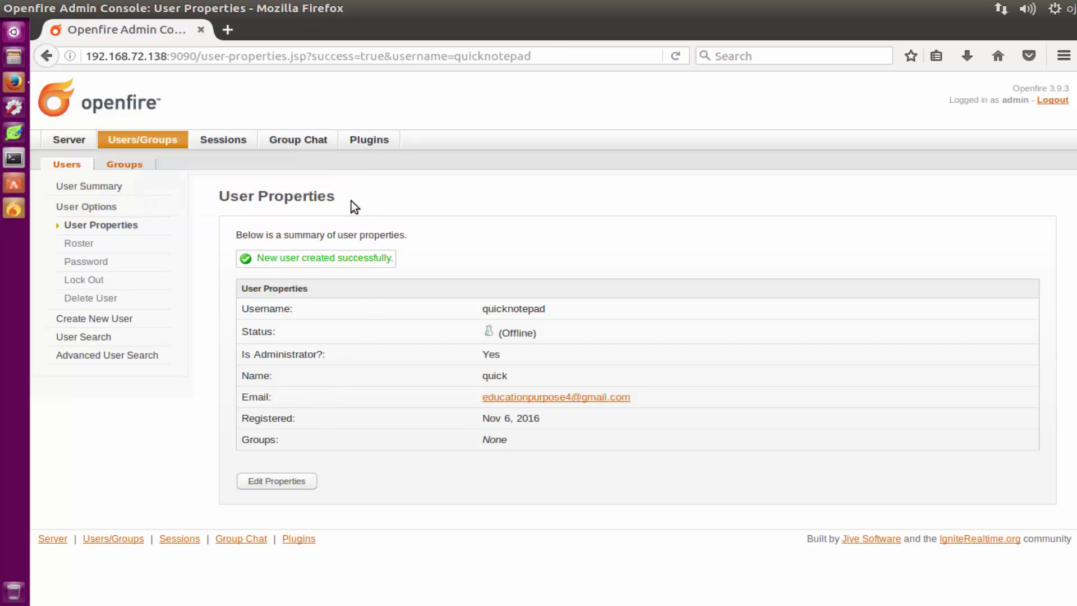
Step: Copy the username quicknotepad and launch Spark
left_click_drag(556, 312, 482, 313)
right_click(505, 308)
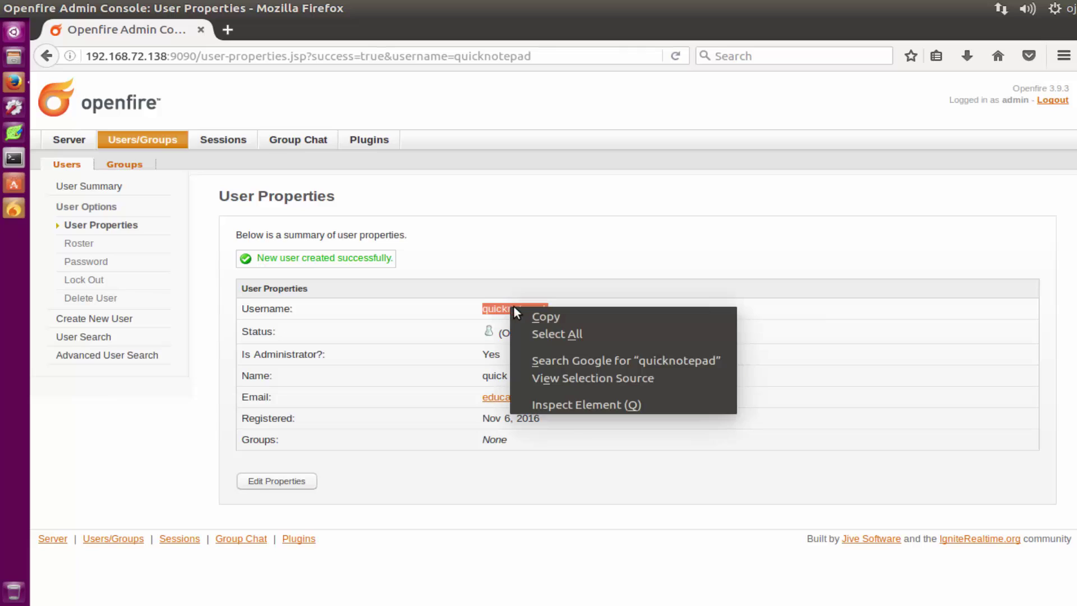
left_click(538, 316)
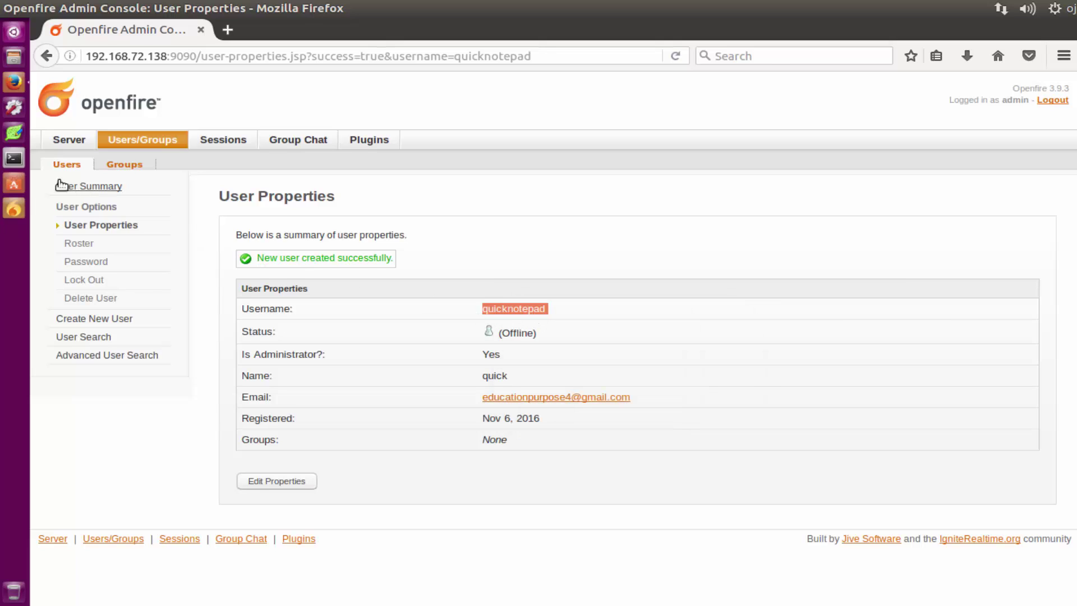
left_click(13, 208)
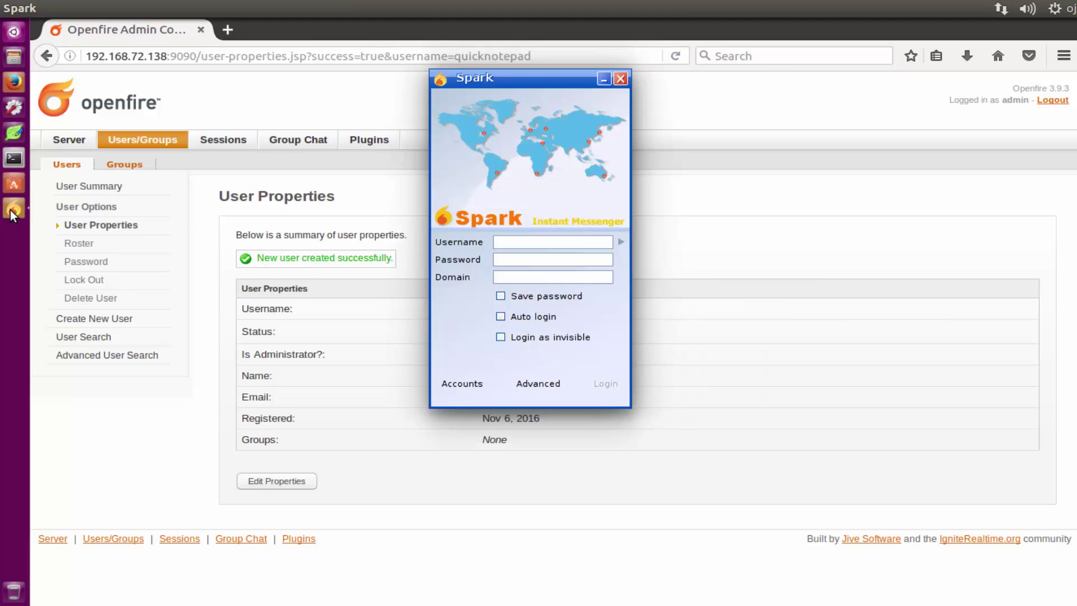
Step: Paste quicknotepad into Spark's Username field and enter the account password
left_click(507, 247)
key("ctrl+v")
left_click(525, 259)
type("1234")
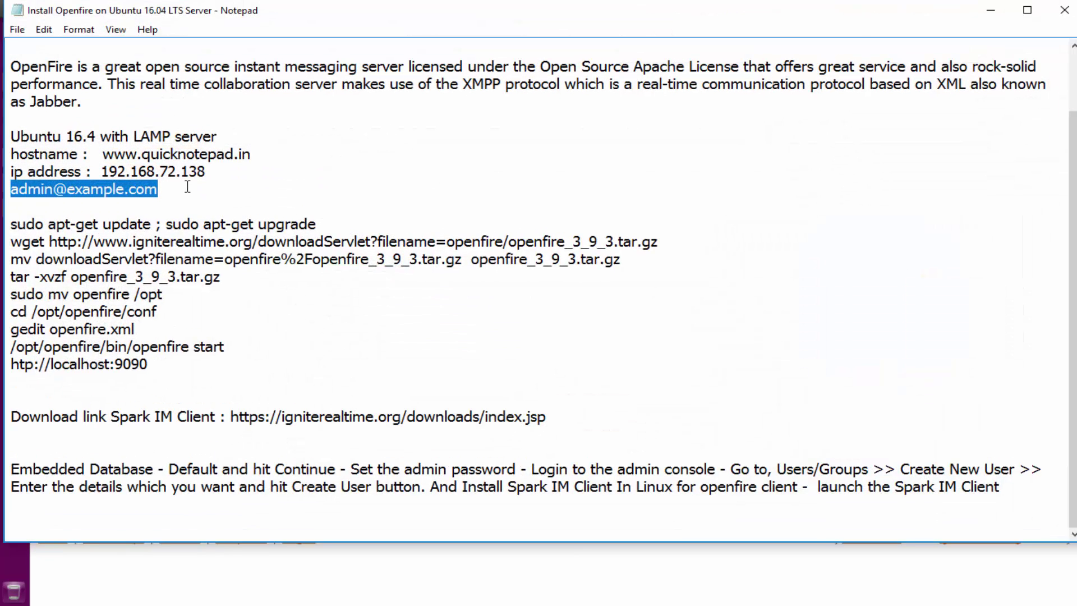
left_click_drag(252, 155, 113, 154)
right_click(137, 153)
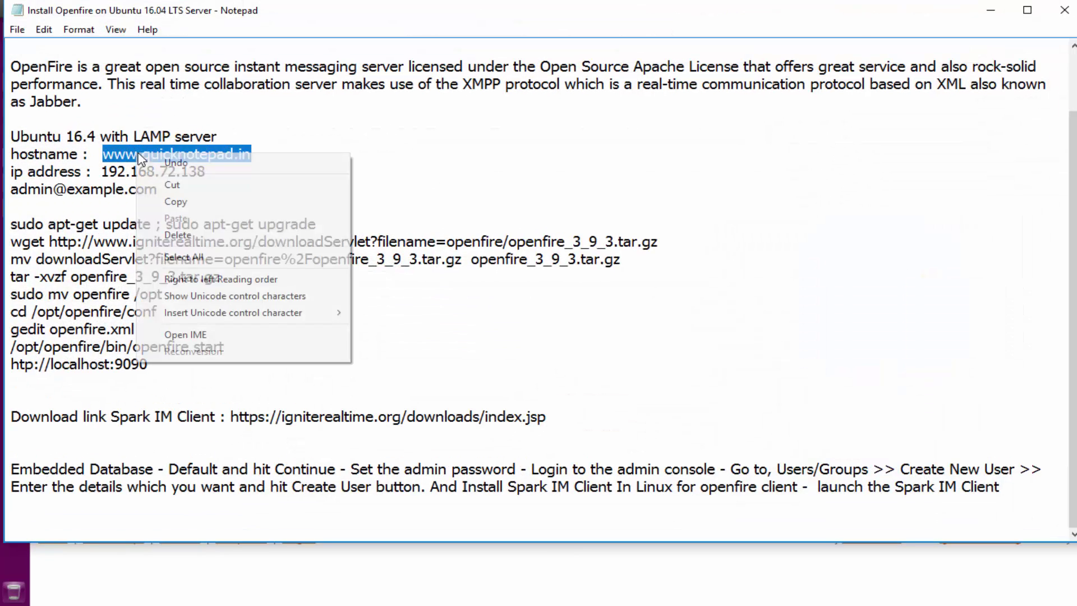
left_click(171, 202)
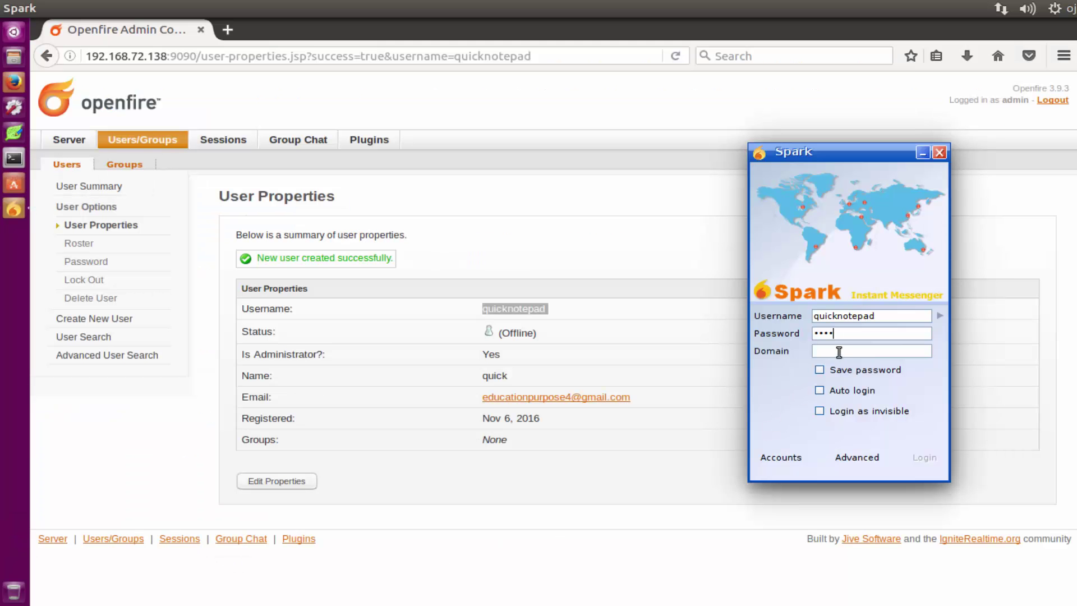
left_click(839, 351)
key("ctrl+v")
left_click(923, 457)
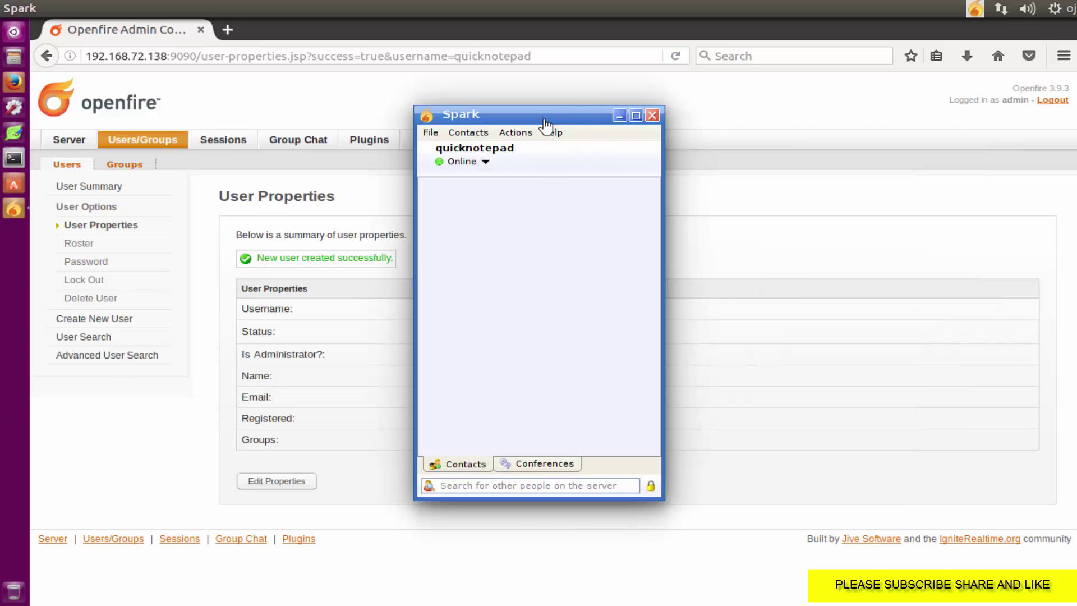
Step: Move the Spark window aside and set the status to Free to chat
left_click_drag(556, 117, 710, 99)
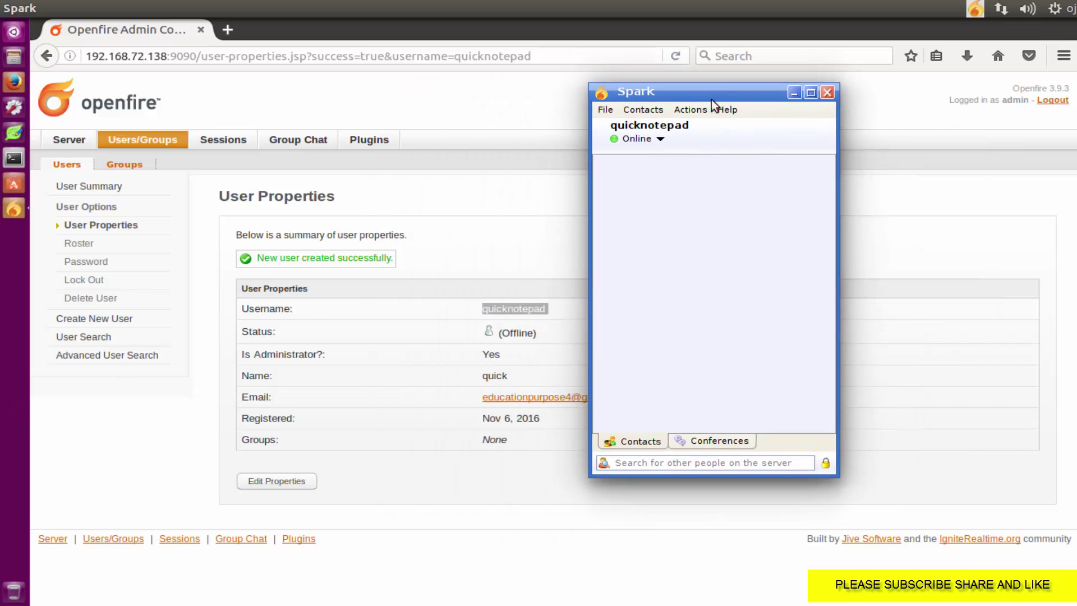
left_click(662, 141)
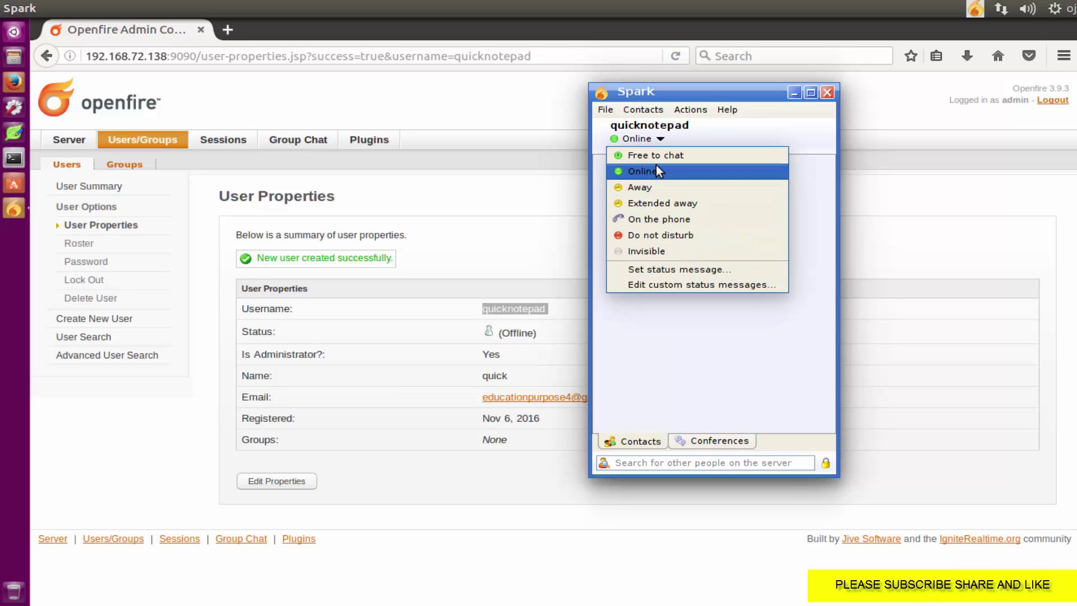
left_click(656, 157)
Step: Start a new chat from Actions, cancel it, and bring the Notepad install notes forward
left_click(690, 110)
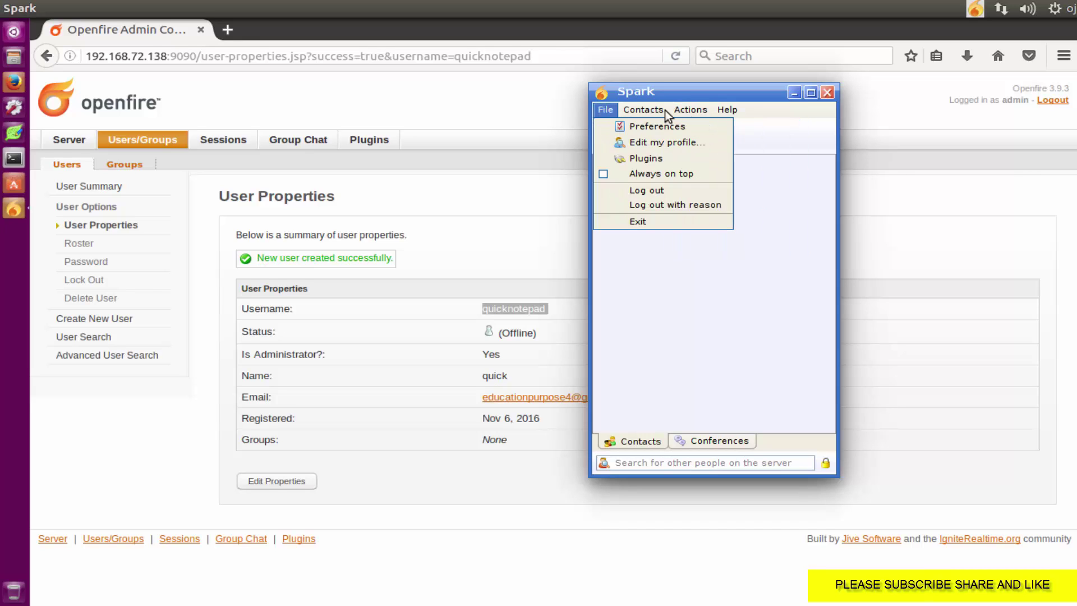
left_click(704, 128)
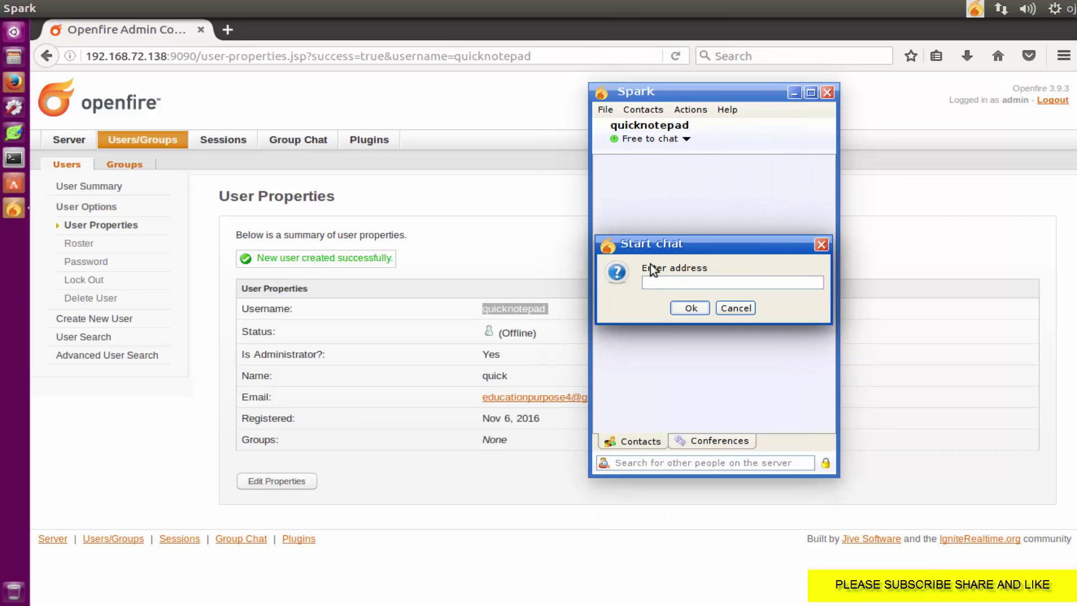
left_click(734, 309)
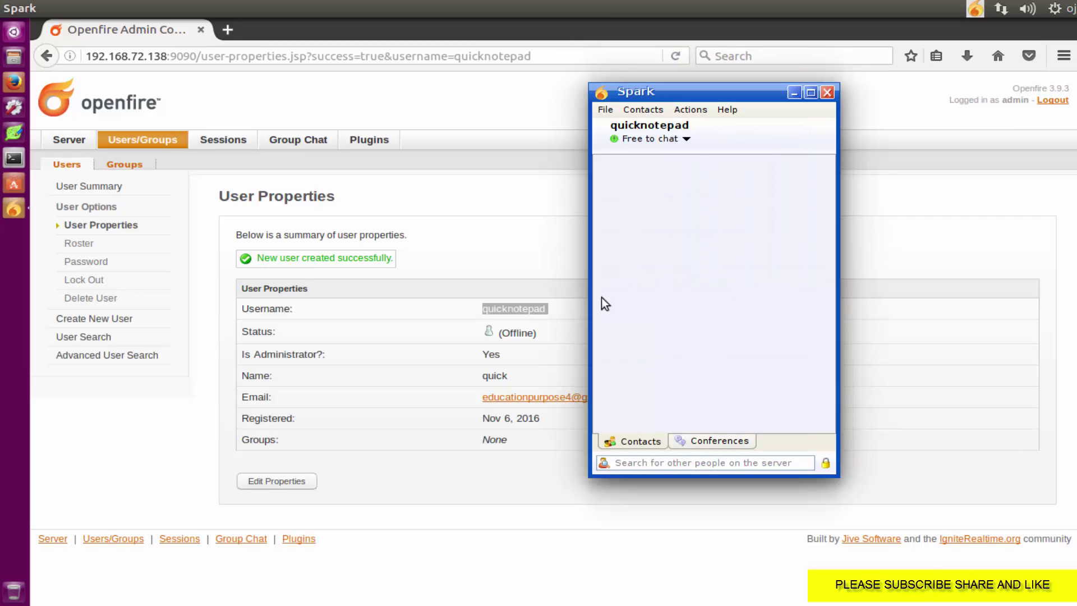
key("alt+Tab")
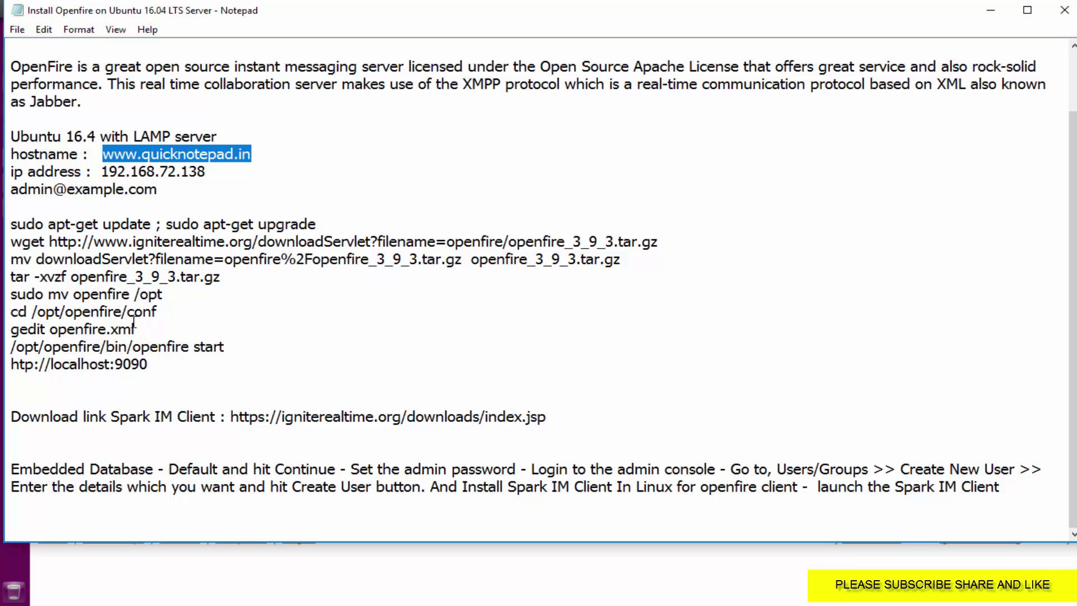